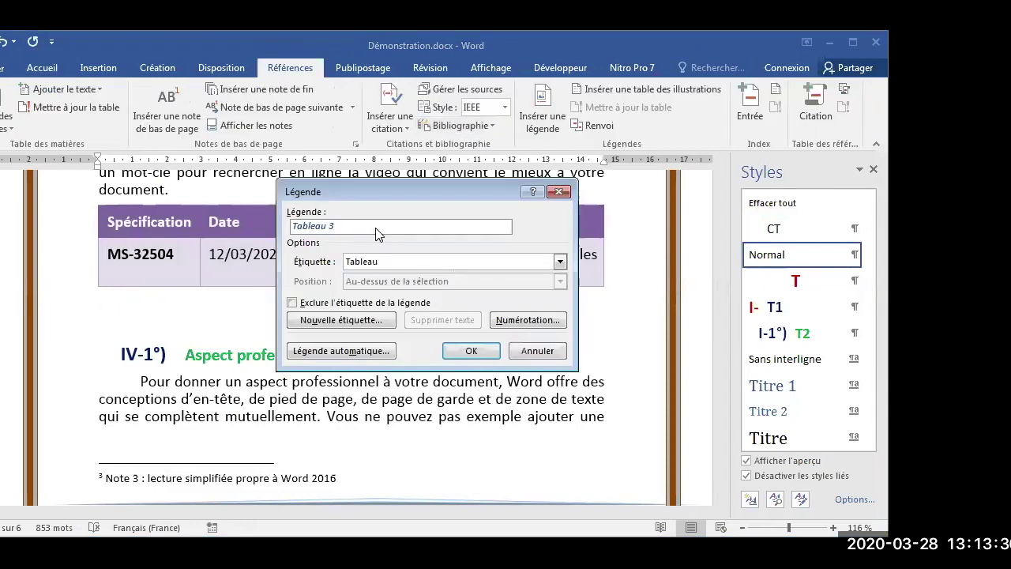
Give the table above section IV-1 the caption "Tableau 3: Spécification N° 3".
{"action": "type", "text": ": Spécification N° 3"}
{"action": "left_click", "coordinate": [460, 349]}
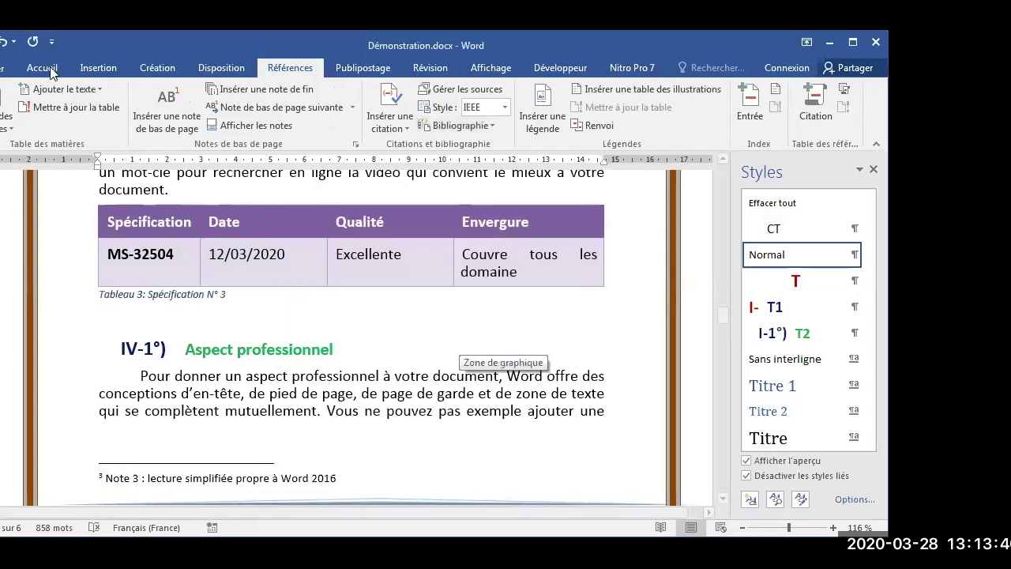
Centre the Tableau 3 caption and remove the empty line below it.
{"action": "left_click", "coordinate": [42, 67]}
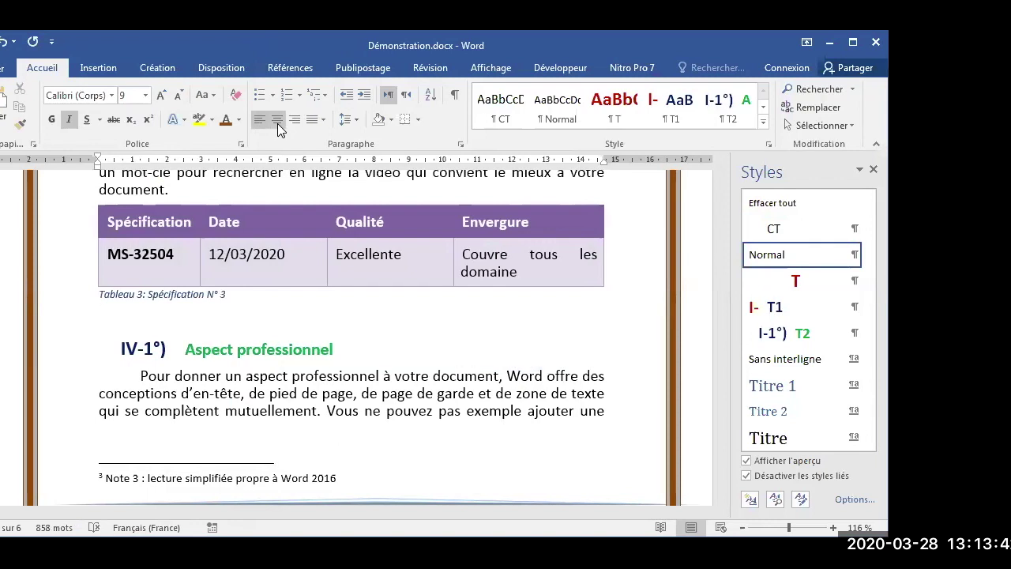
{"action": "left_click", "coordinate": [278, 120]}
{"action": "left_click", "coordinate": [313, 319]}
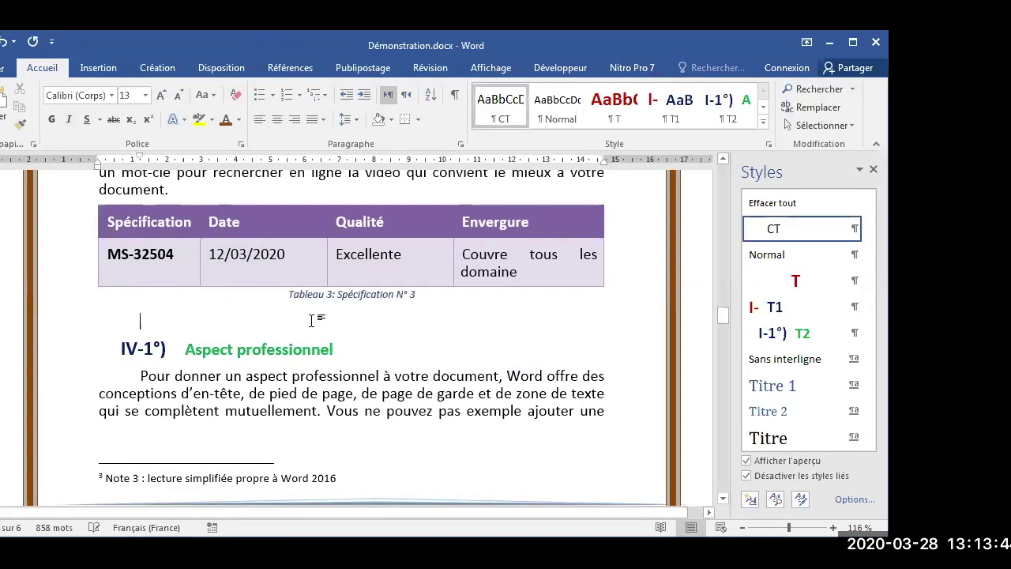
{"action": "key", "text": "BackSpace"}
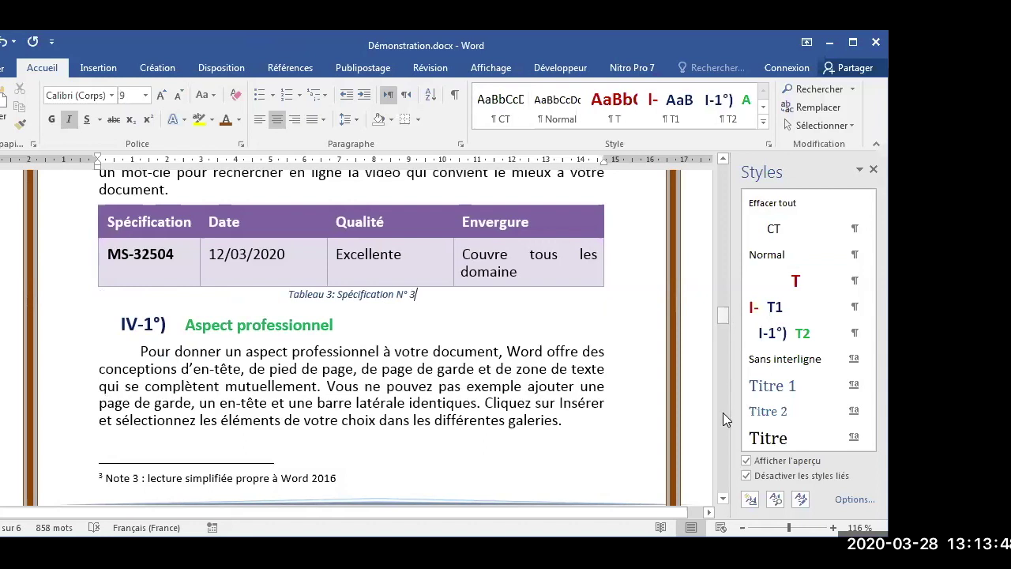
Add a blank line below the bibliography and open the settings for a table of illustrations there.
{"action": "mouse_move", "coordinate": [721, 400]}
{"action": "left_mouse_down"}
{"action": "mouse_move", "coordinate": [721, 387]}
{"action": "mouse_move", "coordinate": [721, 398]}
{"action": "left_mouse_up"}
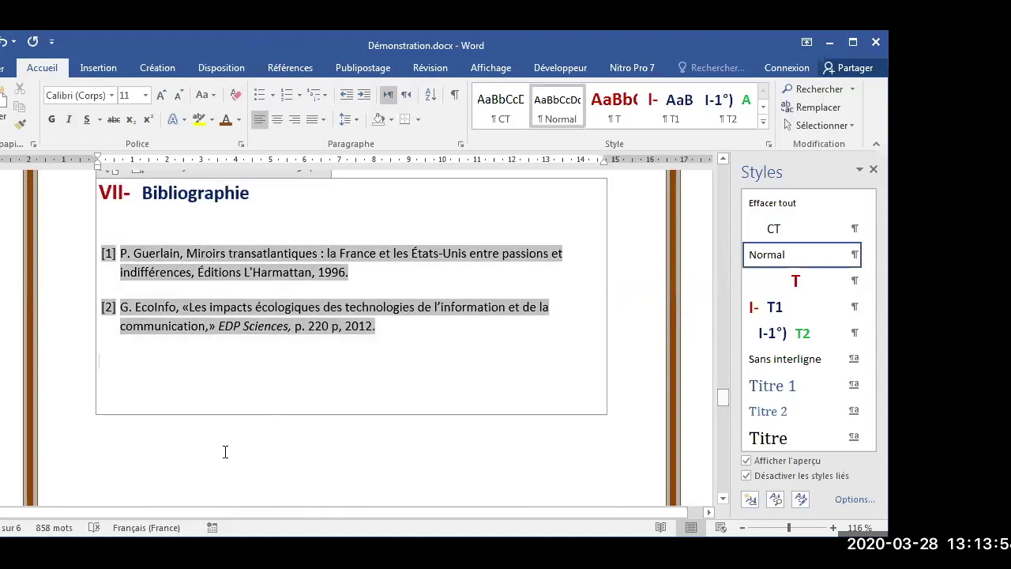
{"action": "left_click", "coordinate": [224, 451]}
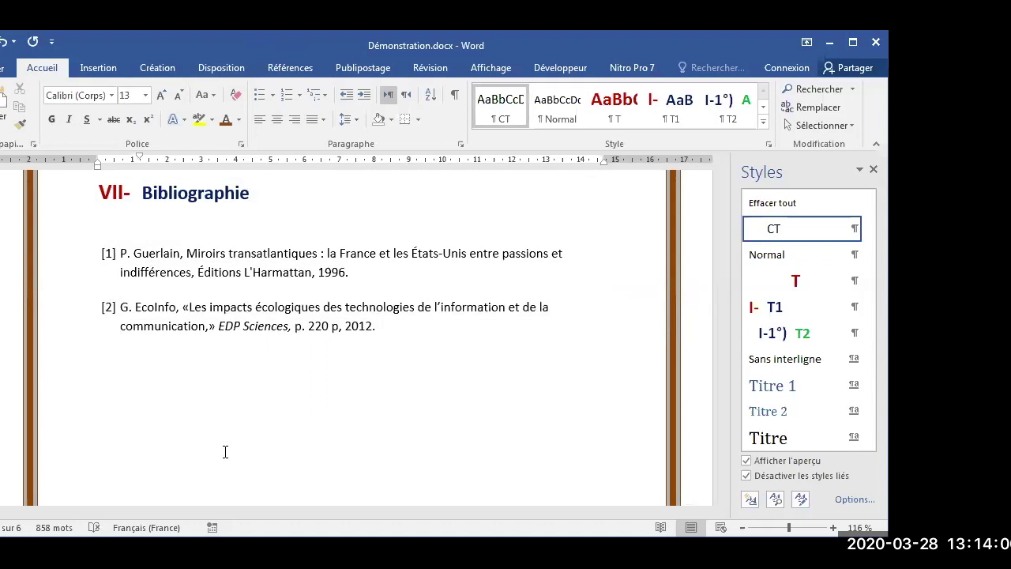
{"action": "key", "text": "Return"}
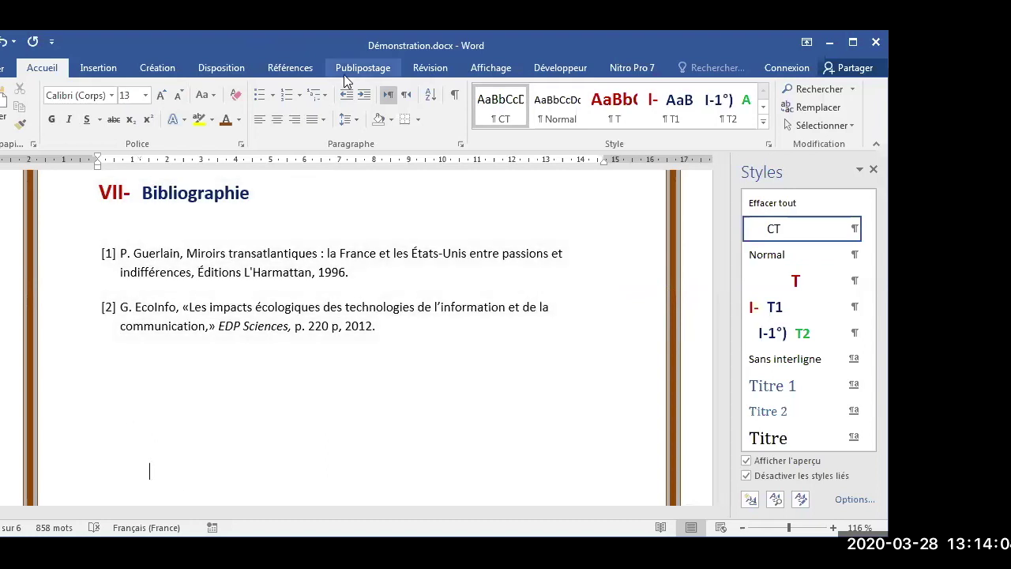
{"action": "left_click", "coordinate": [292, 68]}
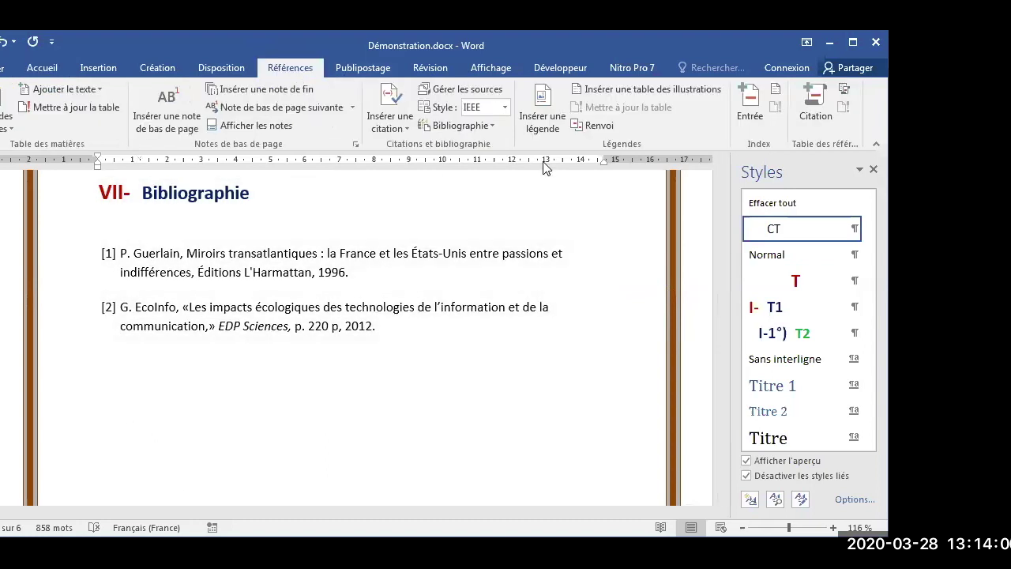
{"action": "left_click", "coordinate": [597, 90]}
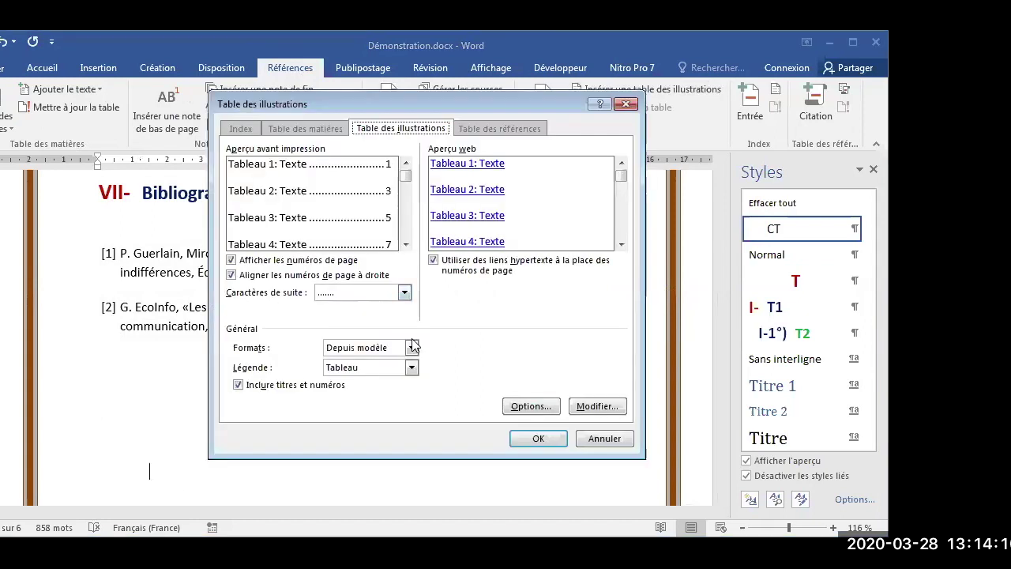
Set the table of illustrations to be built from the Légende style and table entry fields with identifier L.
{"action": "left_click", "coordinate": [531, 408]}
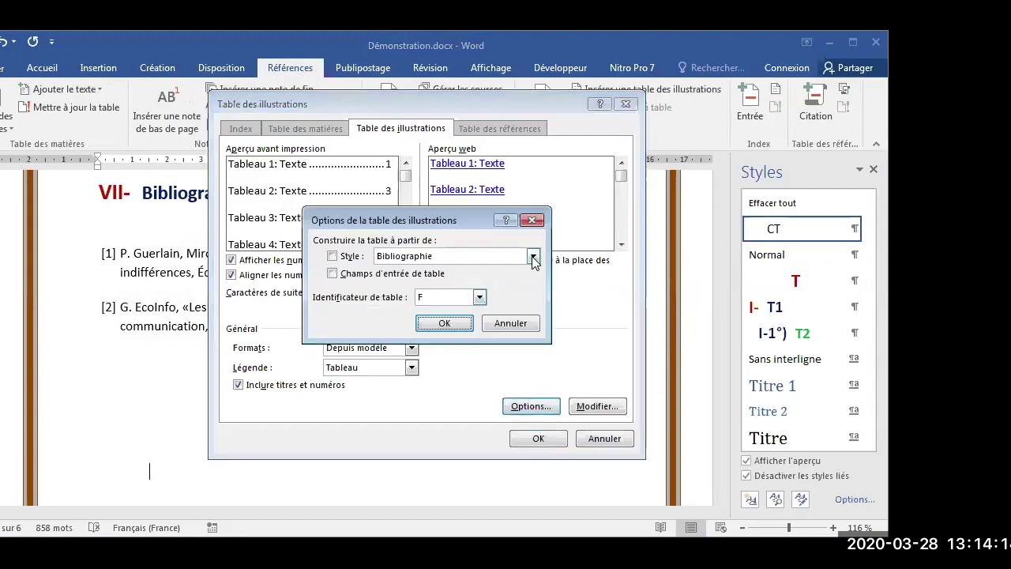
{"action": "left_click", "coordinate": [533, 258]}
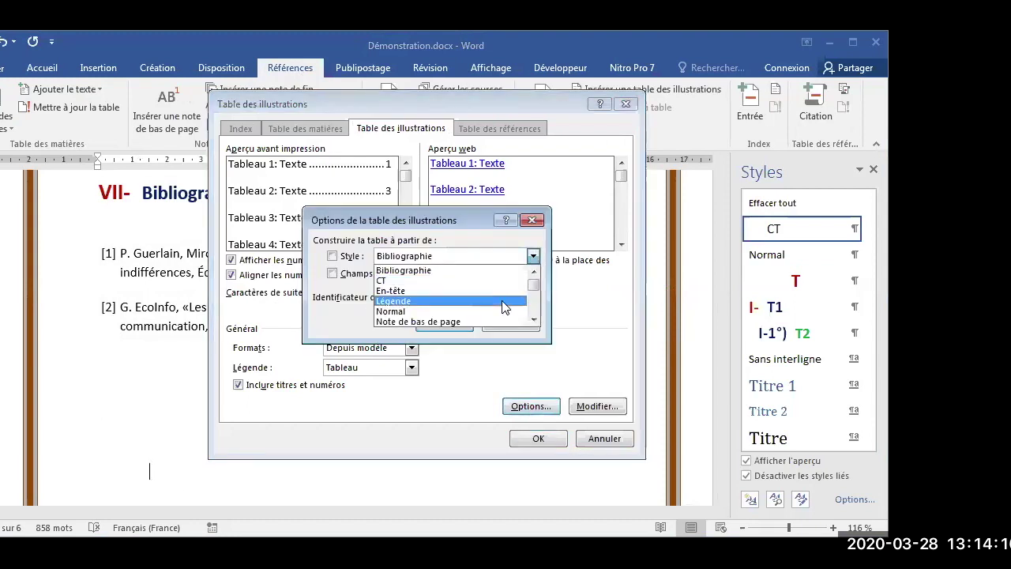
{"action": "left_click", "coordinate": [505, 301]}
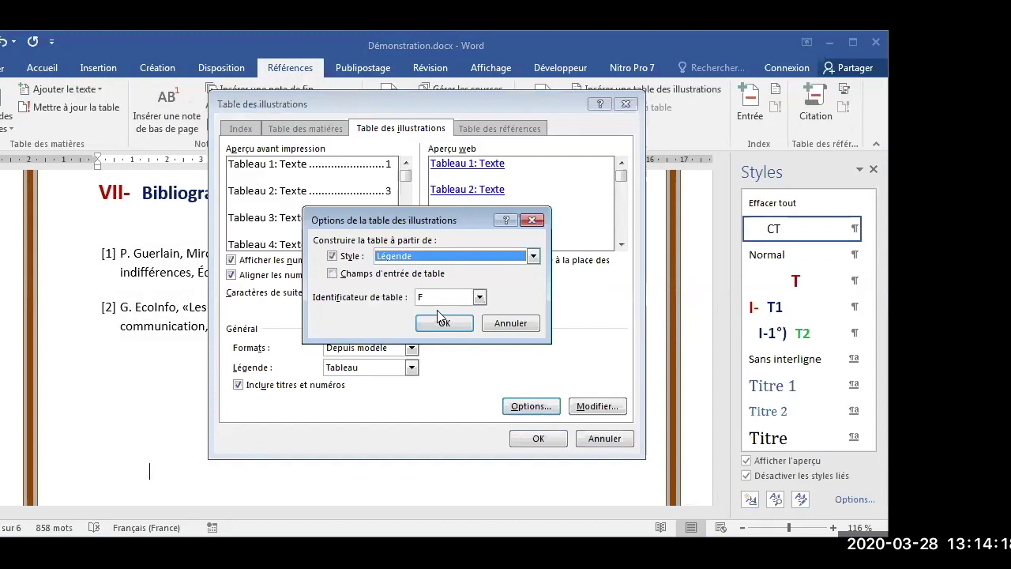
{"action": "left_click", "coordinate": [479, 297]}
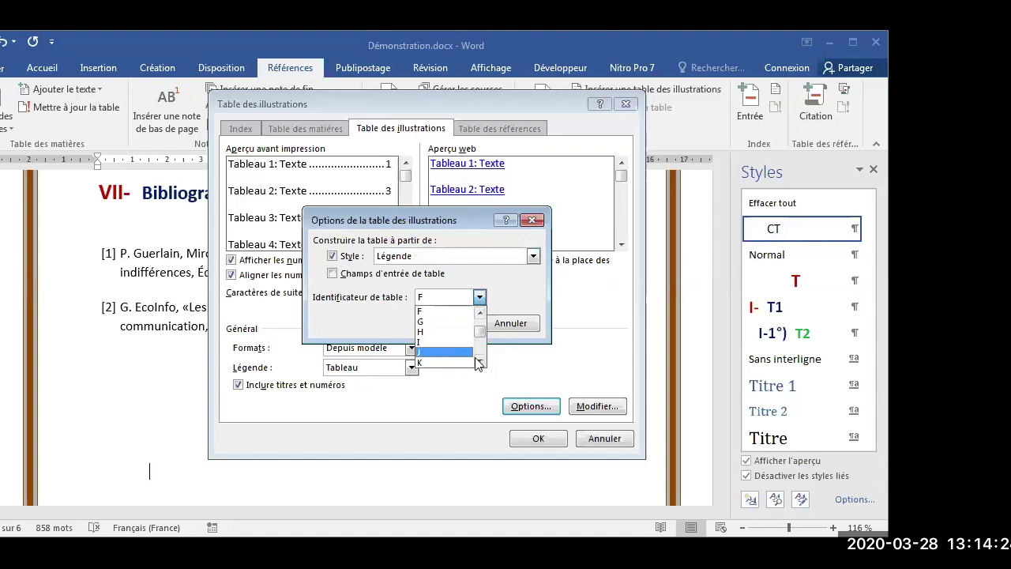
{"action": "left_click", "coordinate": [482, 366]}
{"action": "left_click", "coordinate": [458, 362]}
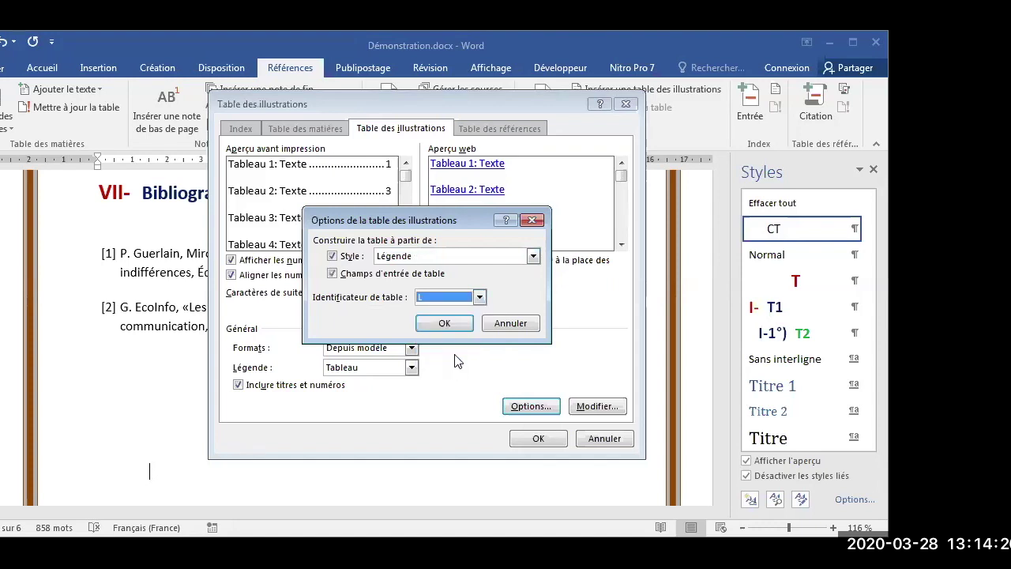
{"action": "left_click", "coordinate": [443, 324]}
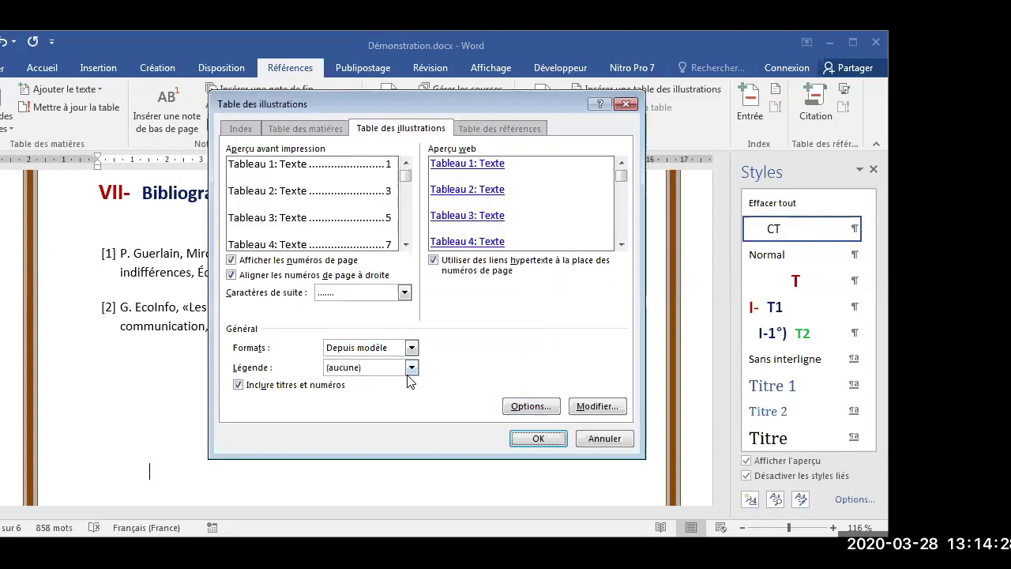
Choose Figure as the caption label and insert the table of illustrations below the bibliography.
{"action": "left_click", "coordinate": [411, 368]}
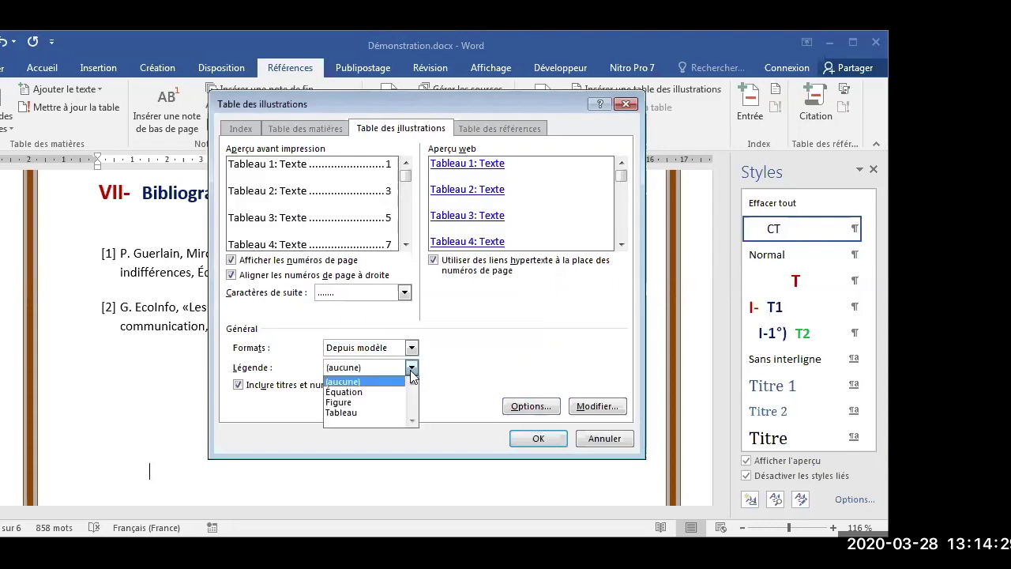
{"action": "left_click", "coordinate": [381, 403]}
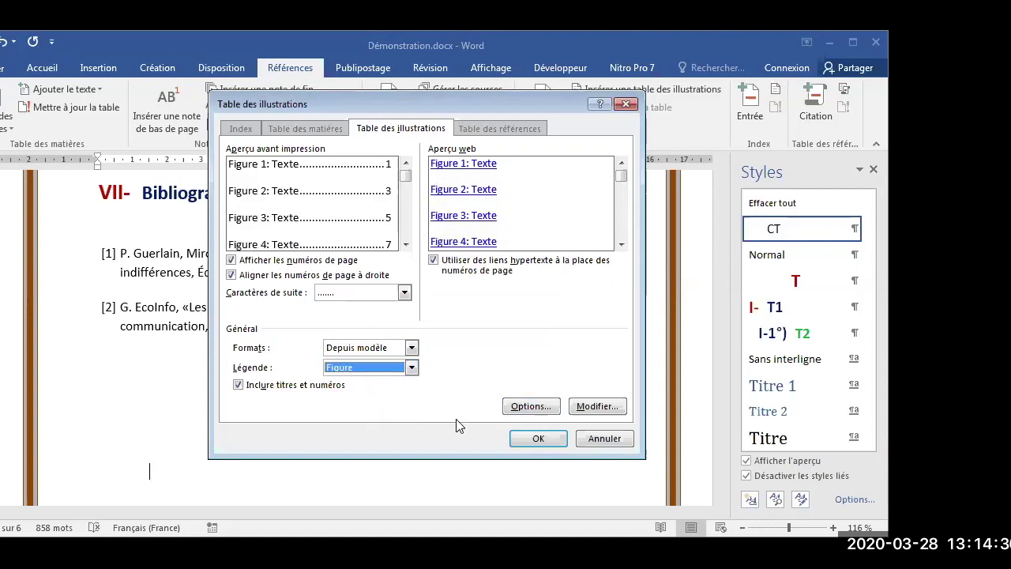
{"action": "left_click", "coordinate": [534, 440]}
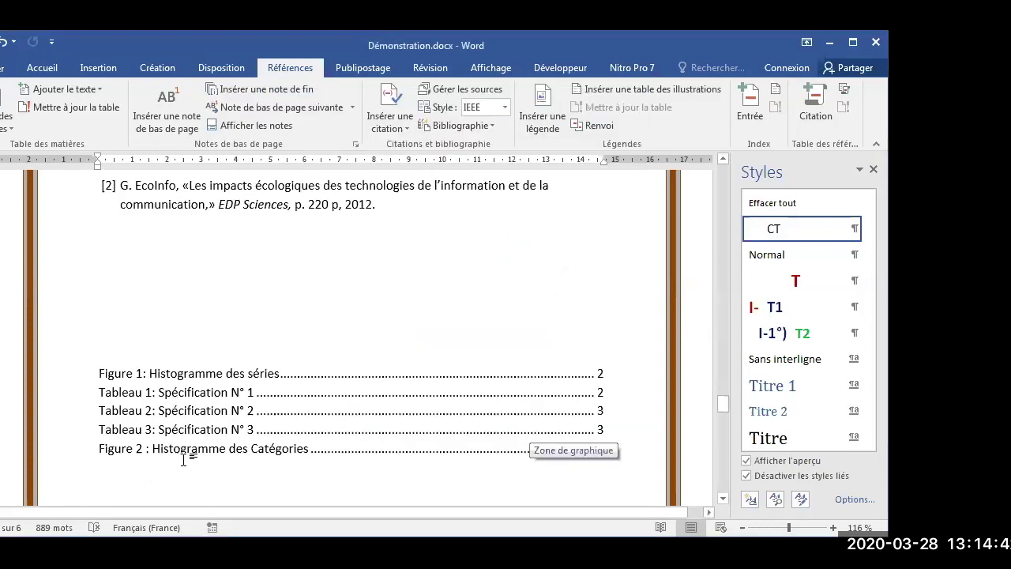
Add the title "Illustrations" above the table of illustrations and apply the T1 heading style to it.
{"action": "left_click", "coordinate": [110, 344]}
{"action": "type", "text": "Illustrat"}
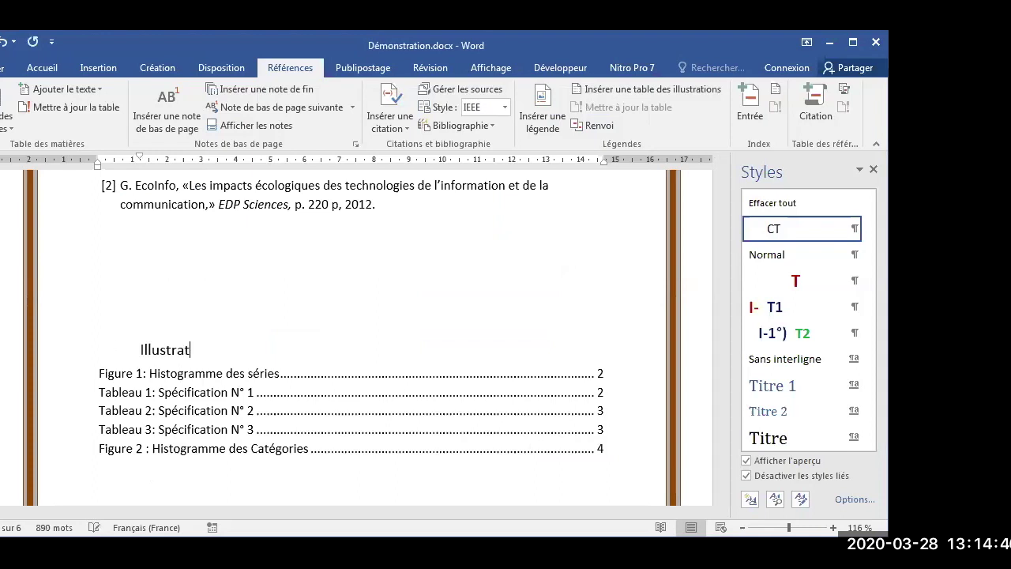
{"action": "type", "text": "ions"}
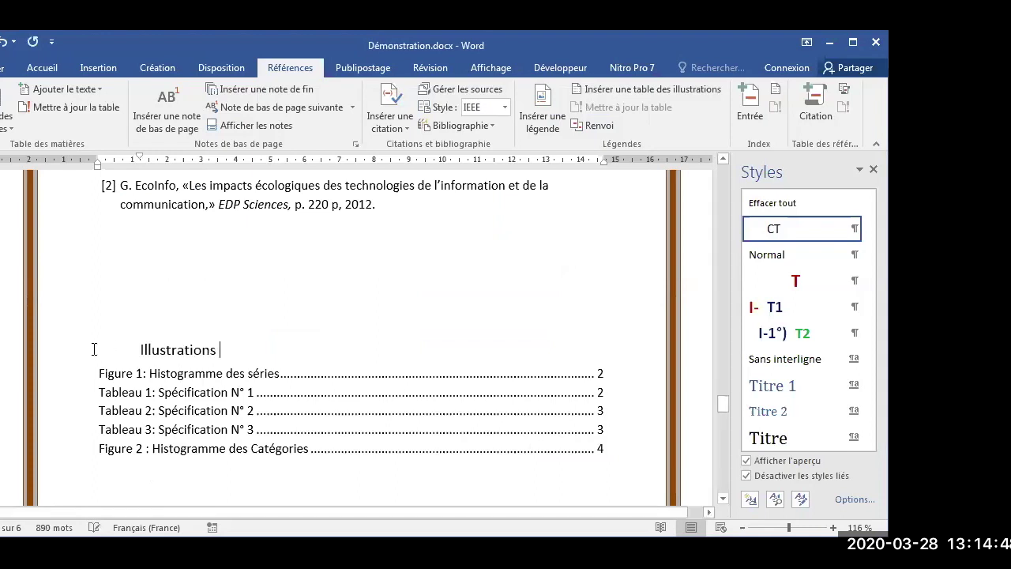
{"action": "double_click", "coordinate": [176, 349]}
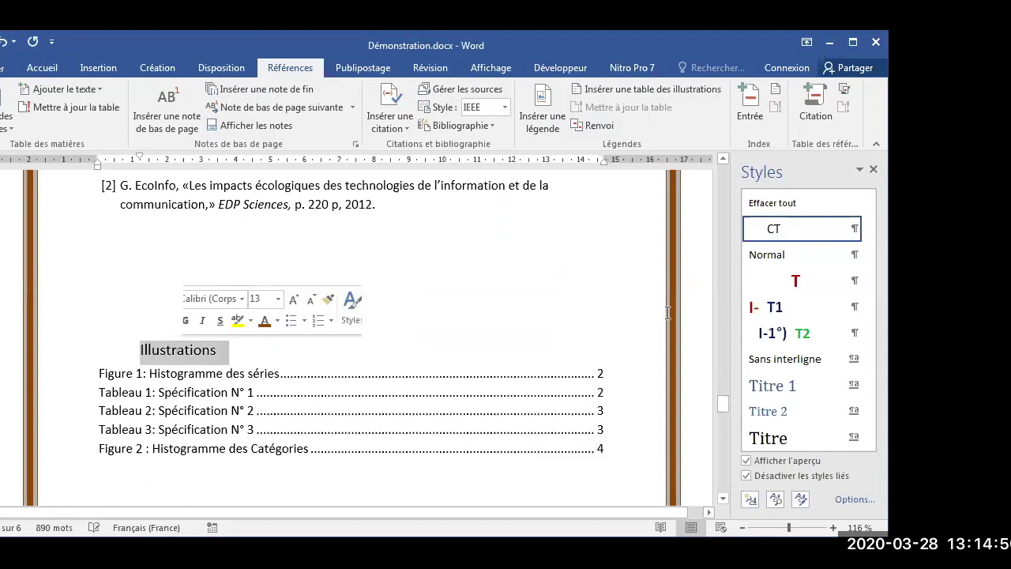
{"action": "left_click", "coordinate": [752, 311]}
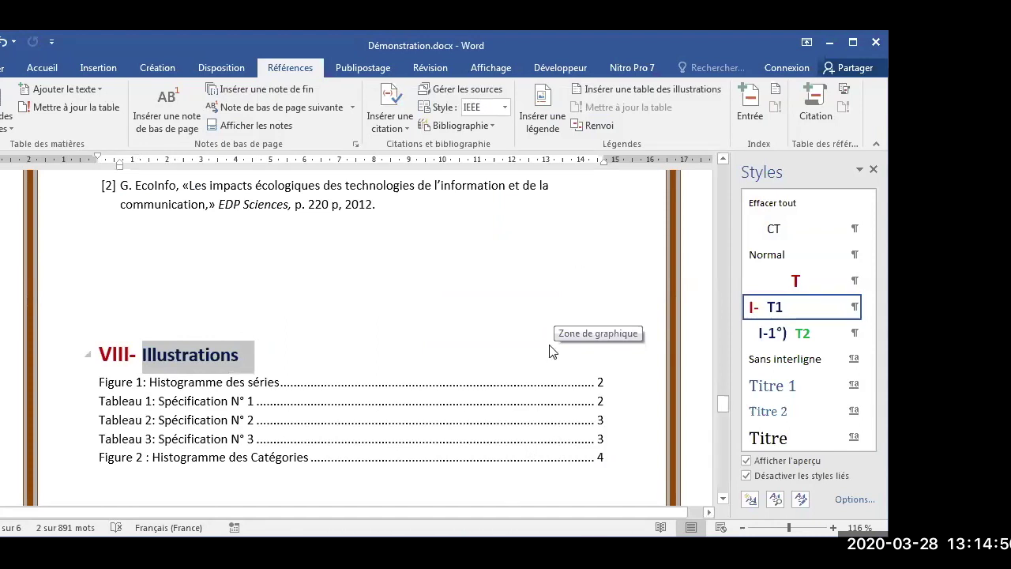
Insert a next-page section break after the Conclusion paragraph.
{"action": "left_click_drag", "start_coordinate": [721, 402], "coordinate": [724, 463]}
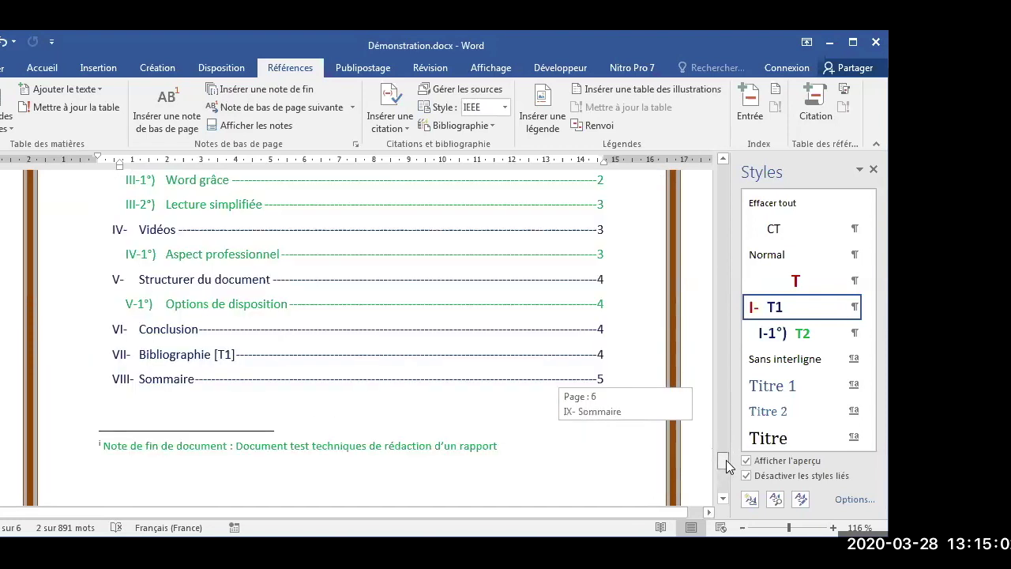
{"action": "left_click_drag", "start_coordinate": [718, 401], "coordinate": [707, 387]}
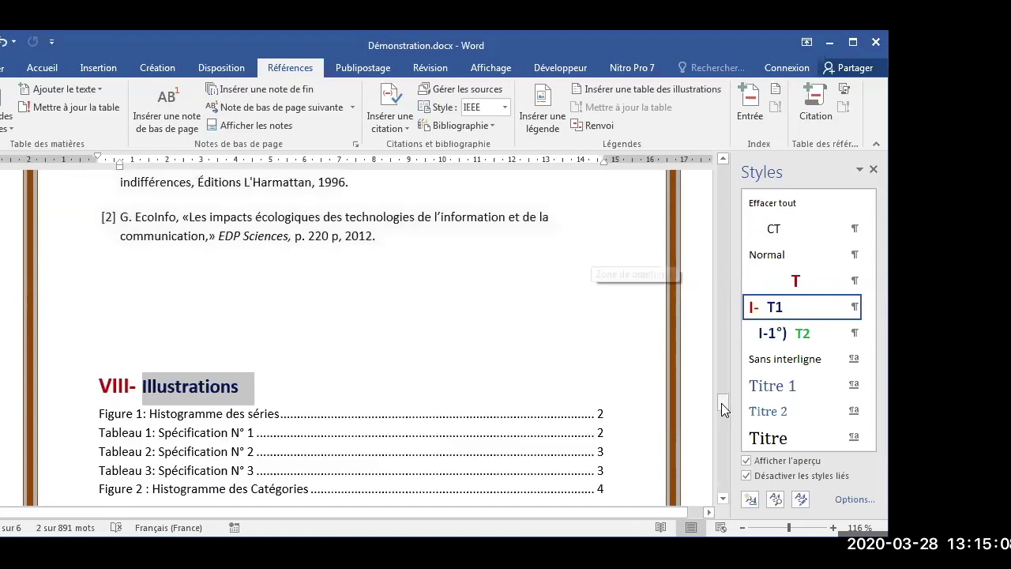
{"action": "left_click_drag", "start_coordinate": [721, 403], "coordinate": [716, 370]}
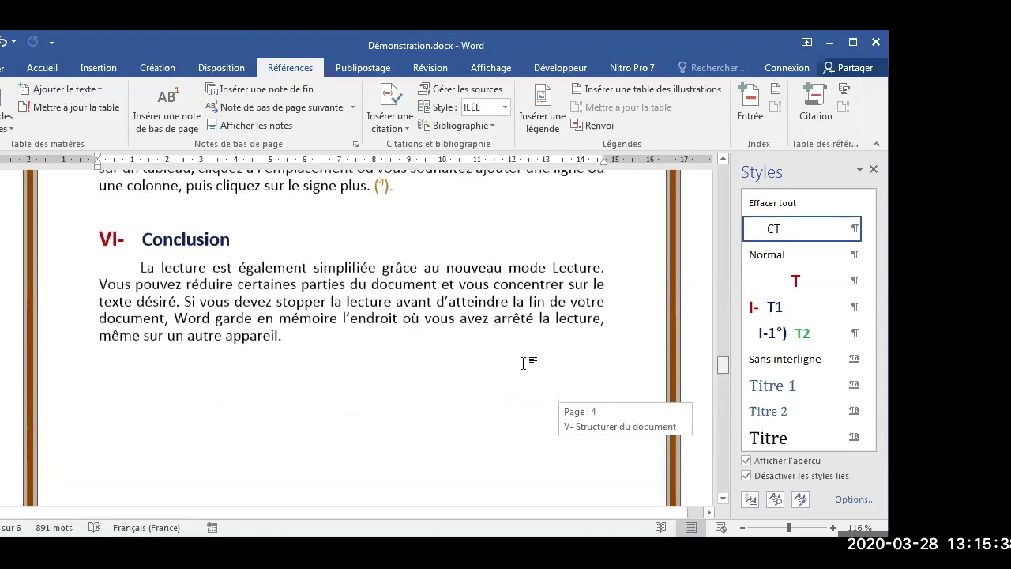
{"action": "scroll", "coordinate": [522, 362], "scroll_direction": "down", "scroll_amount": 1}
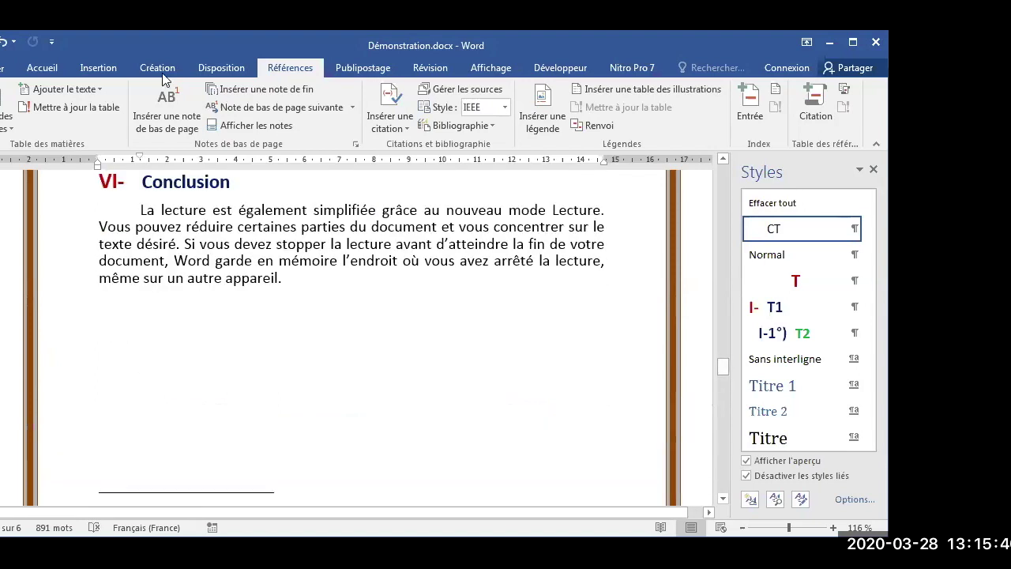
{"action": "left_click", "coordinate": [212, 69]}
{"action": "left_click", "coordinate": [203, 89]}
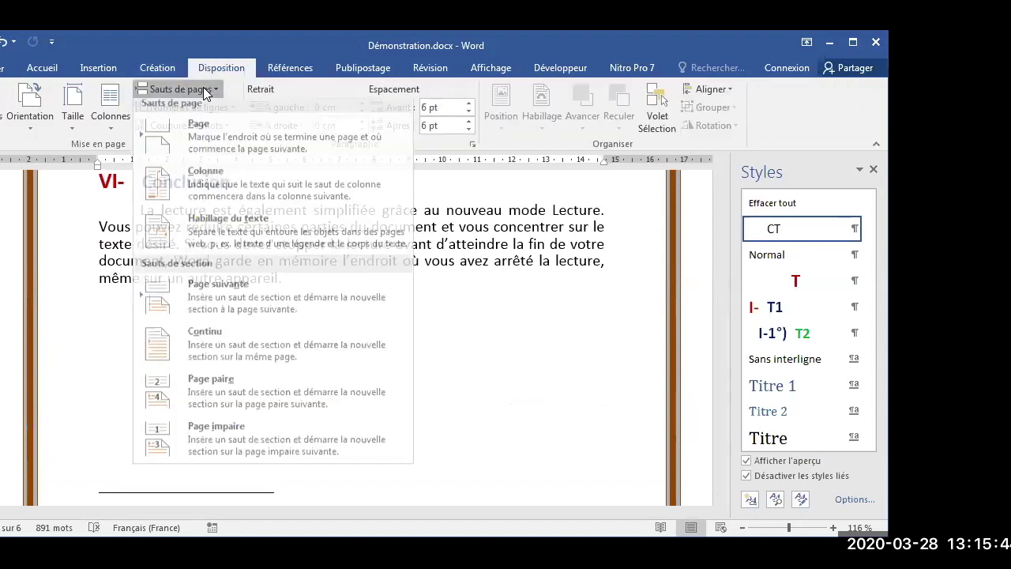
{"action": "left_click", "coordinate": [217, 294]}
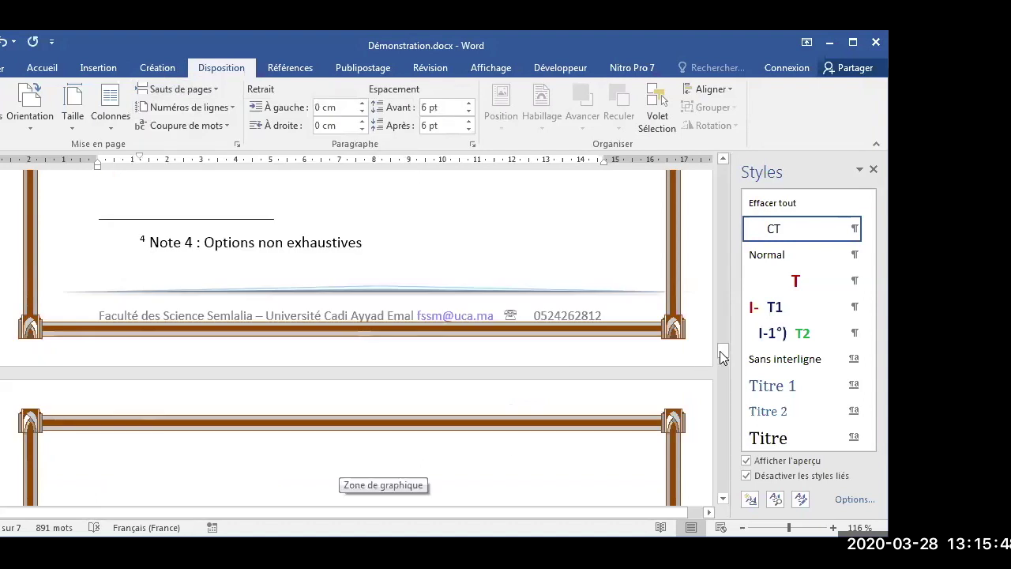
Write the heading "Renvois" on the new page in the T1 style and start a body line below it.
{"action": "scroll", "coordinate": [510, 447], "scroll_direction": "down", "scroll_amount": 3}
{"action": "type", "text": "Renvois"}
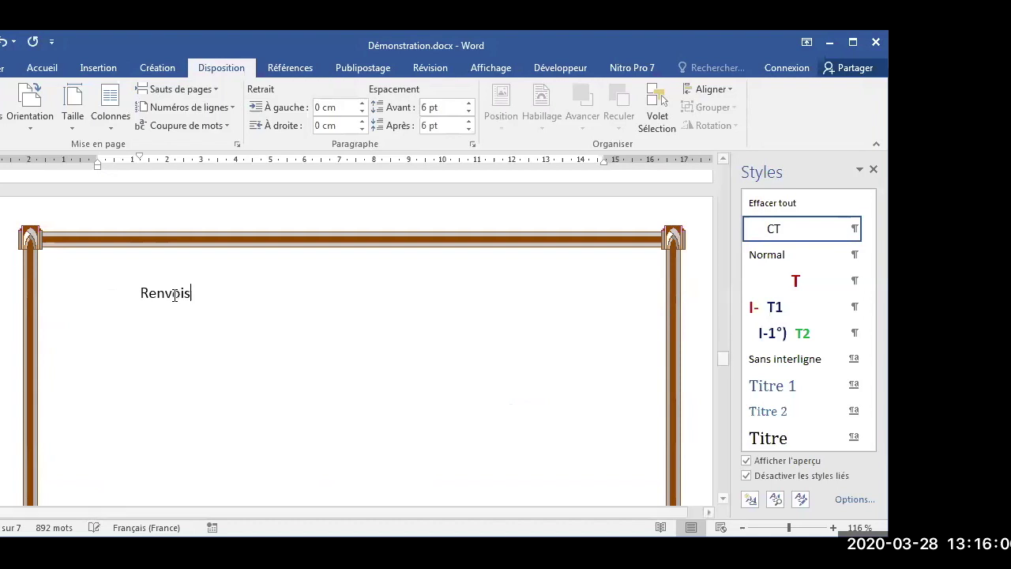
{"action": "key", "text": "shift+Home"}
{"action": "left_click", "coordinate": [757, 310]}
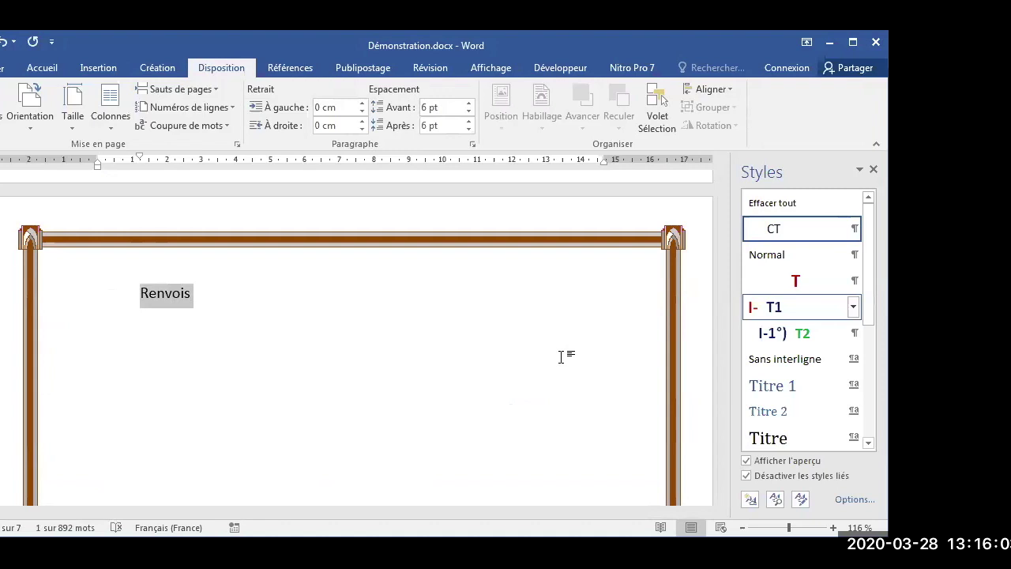
{"action": "left_click", "coordinate": [232, 297]}
{"action": "key", "text": "Tab"}
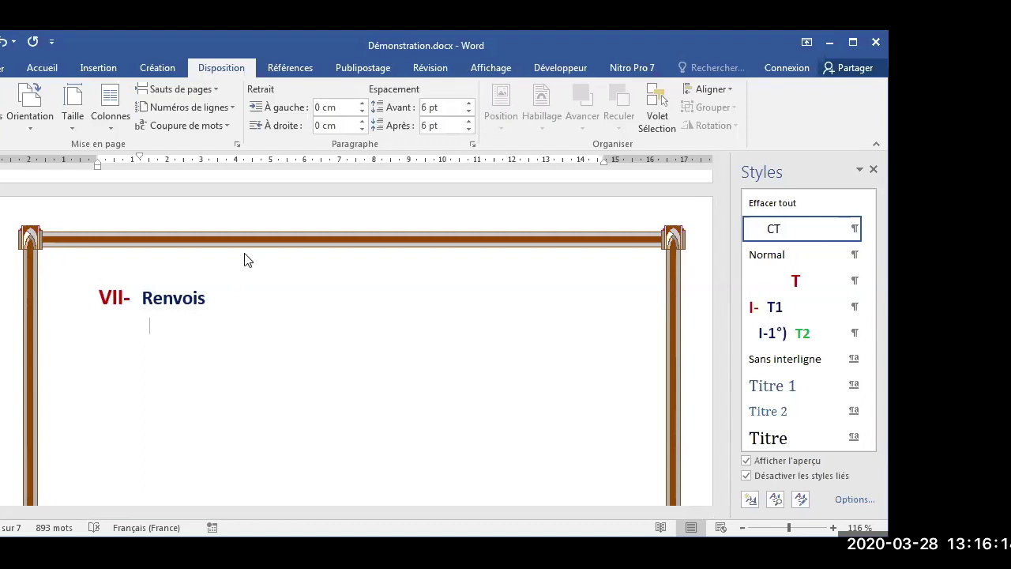
Insert the picture Signet.JPG below the Renvois heading and shrink it to about 0.69 cm high by 0.56 cm wide.
{"action": "left_click", "coordinate": [90, 68]}
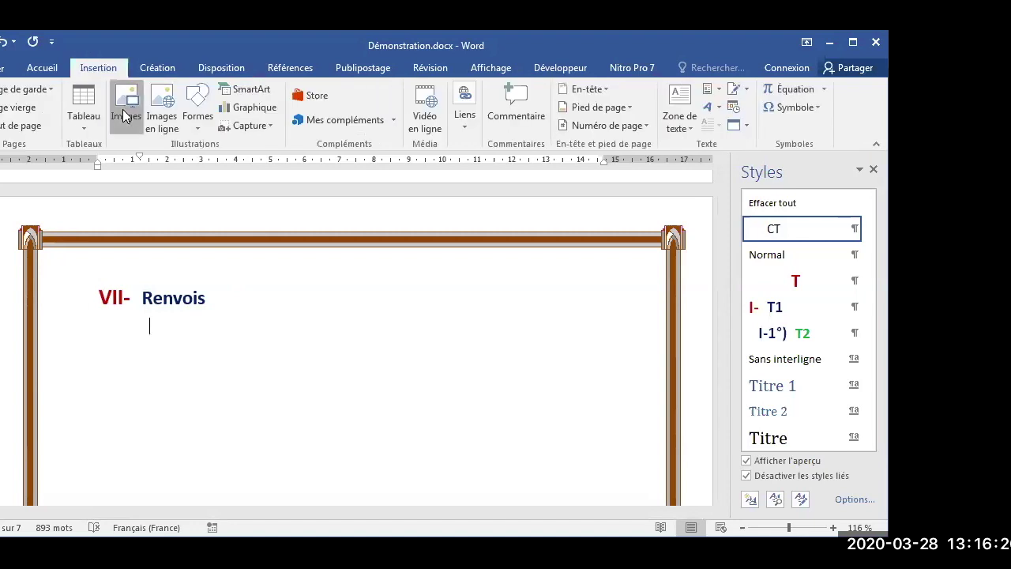
{"action": "left_click", "coordinate": [125, 116]}
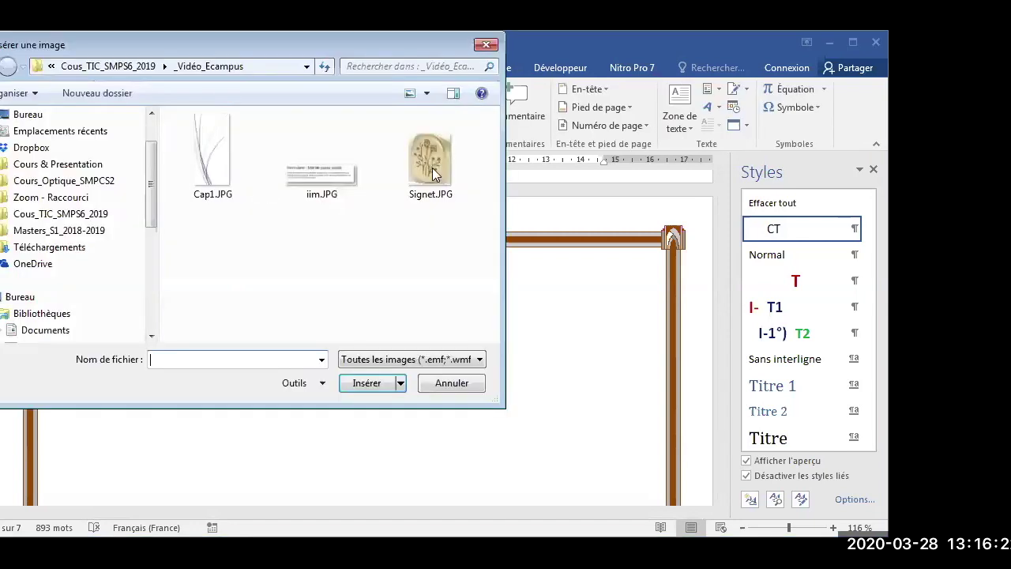
{"action": "left_click", "coordinate": [432, 167]}
{"action": "left_click", "coordinate": [365, 382]}
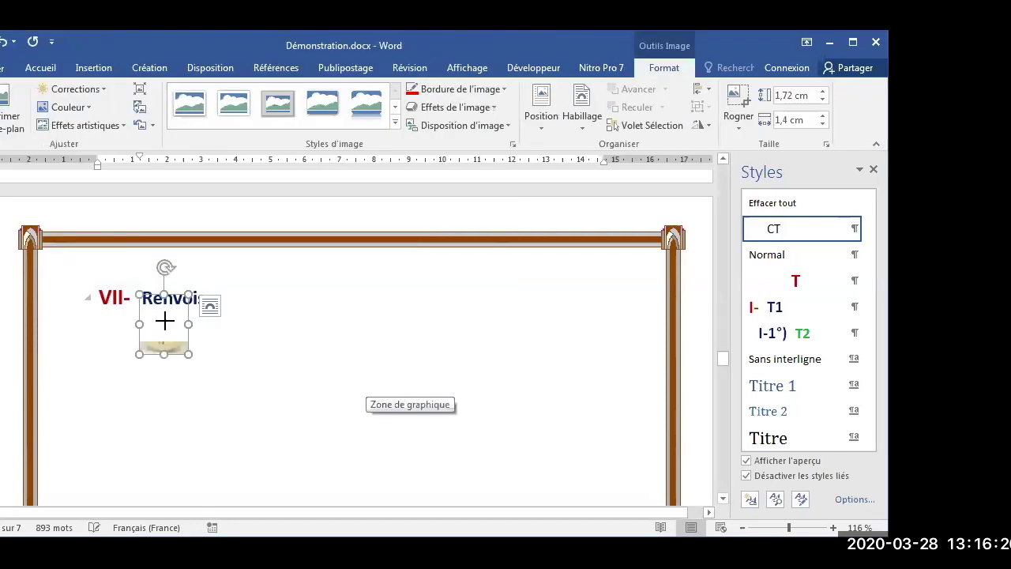
{"action": "left_click_drag", "start_coordinate": [171, 354], "coordinate": [162, 356]}
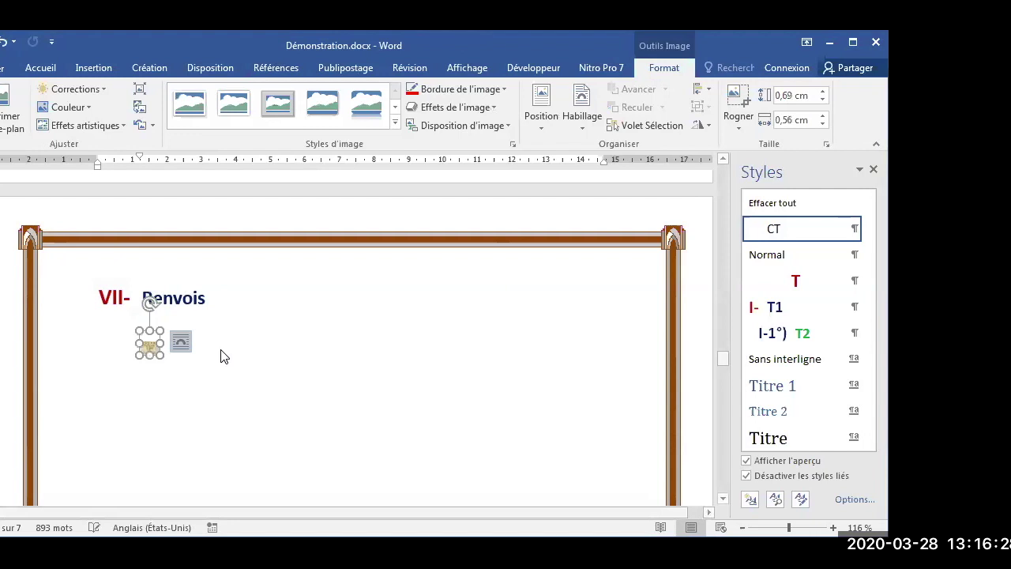
Write "1er renvoi périodique mois de mars" right after the bookmark picture under the Renvois heading.
{"action": "left_click", "coordinate": [218, 350]}
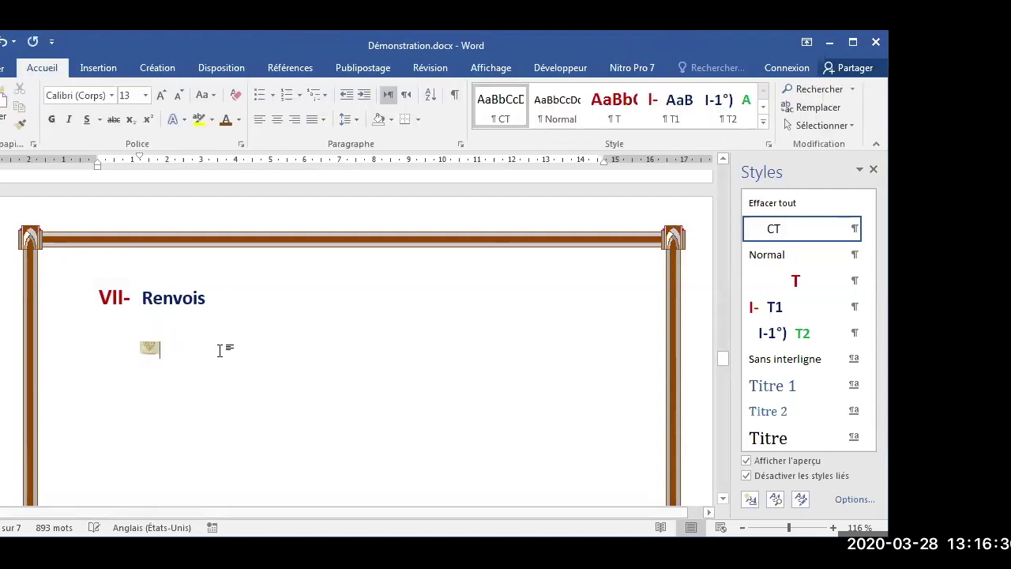
{"action": "type", "text": "1er renvoi"}
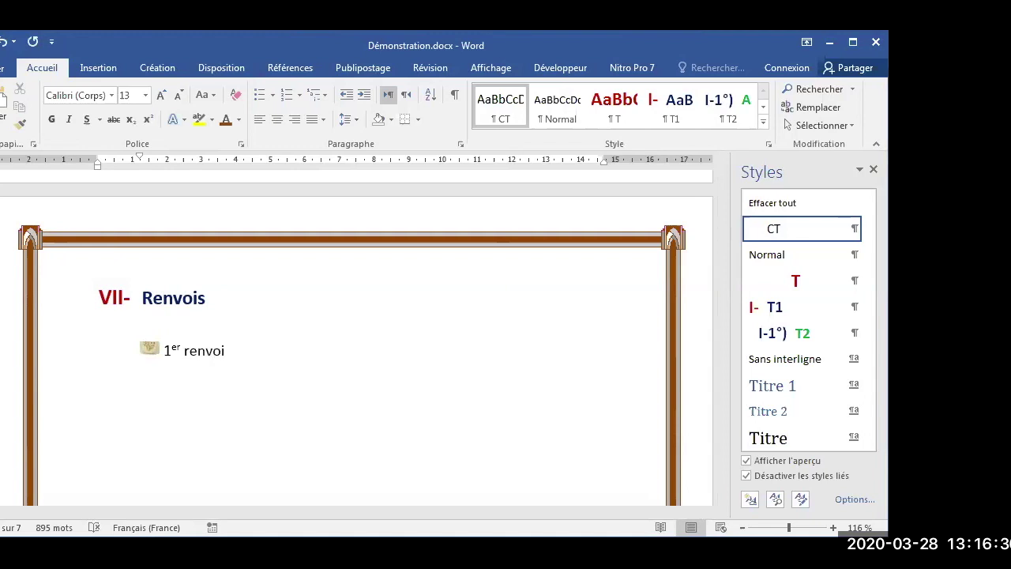
{"action": "type", "text": " périodique mois de mars"}
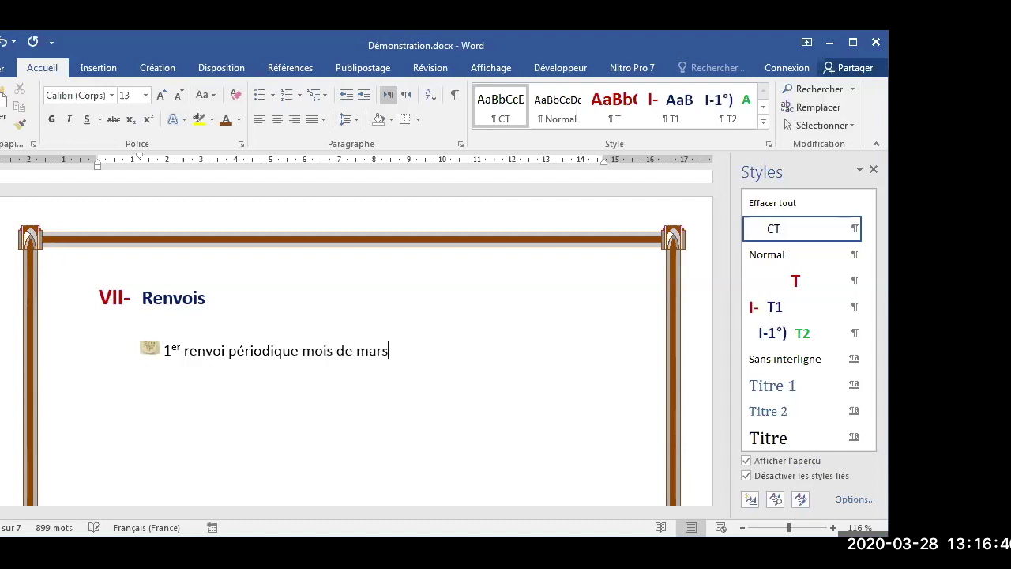
Copy the whole "1er renvoi" line with its picture and paste it on a new line below.
{"action": "left_click", "coordinate": [402, 351]}
{"action": "left_click", "coordinate": [122, 346], "text": "shift"}
{"action": "key", "text": "ctrl+c"}
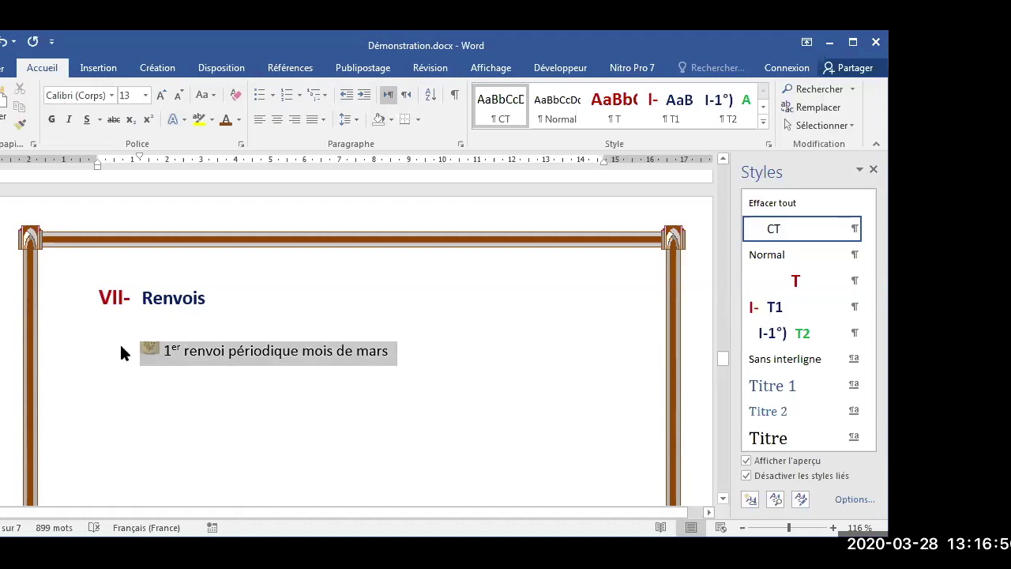
{"action": "left_click", "coordinate": [397, 357]}
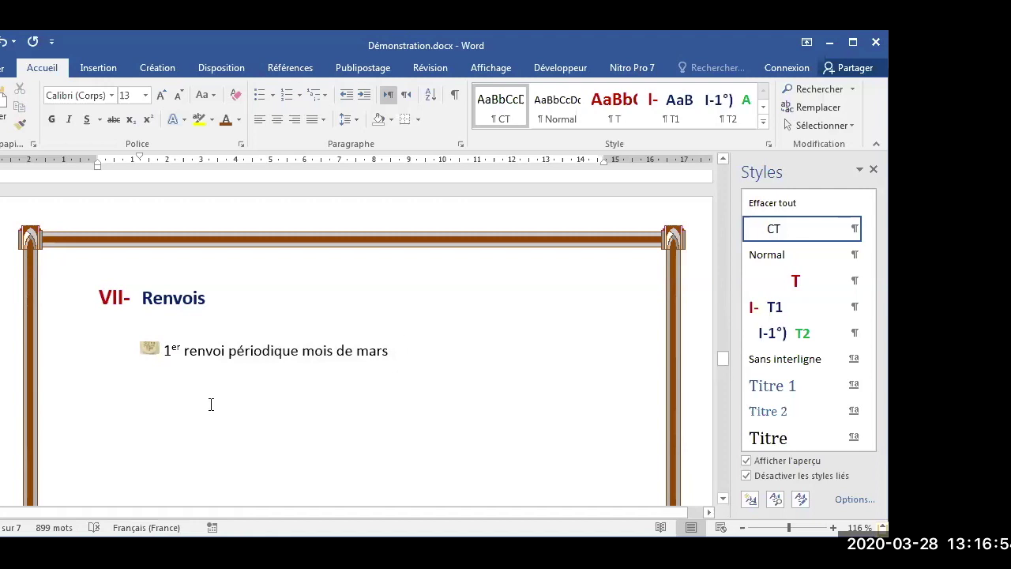
{"action": "key", "text": "Return"}
{"action": "key", "text": "ctrl+v"}
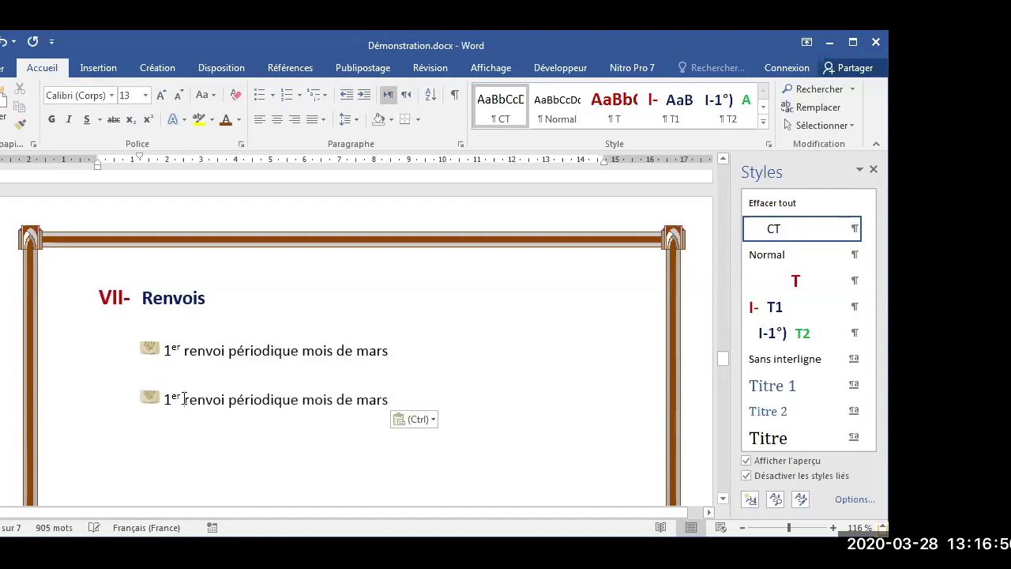
Edit the pasted copy of the line to read "2ème renvoi périodique mois de Avril".
{"action": "left_click", "coordinate": [184, 399]}
{"action": "key", "text": "BackSpace"}
{"action": "key", "text": "BackSpace"}
{"action": "key", "text": "BackSpace"}
{"action": "key", "text": "BackSpace"}
{"action": "type", "text": "2ème"}
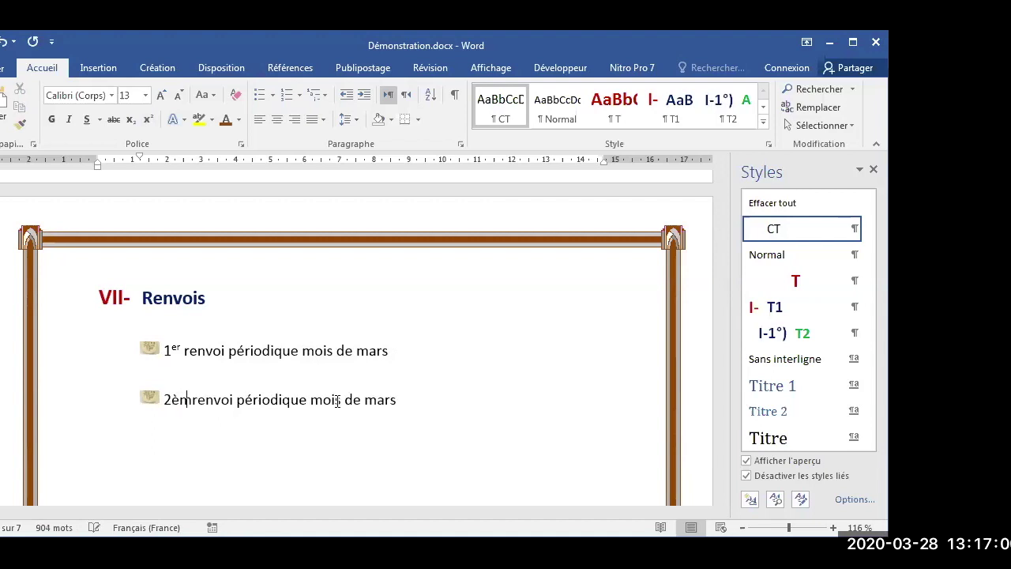
{"action": "double_click", "coordinate": [381, 403]}
{"action": "type", "text": "A"}
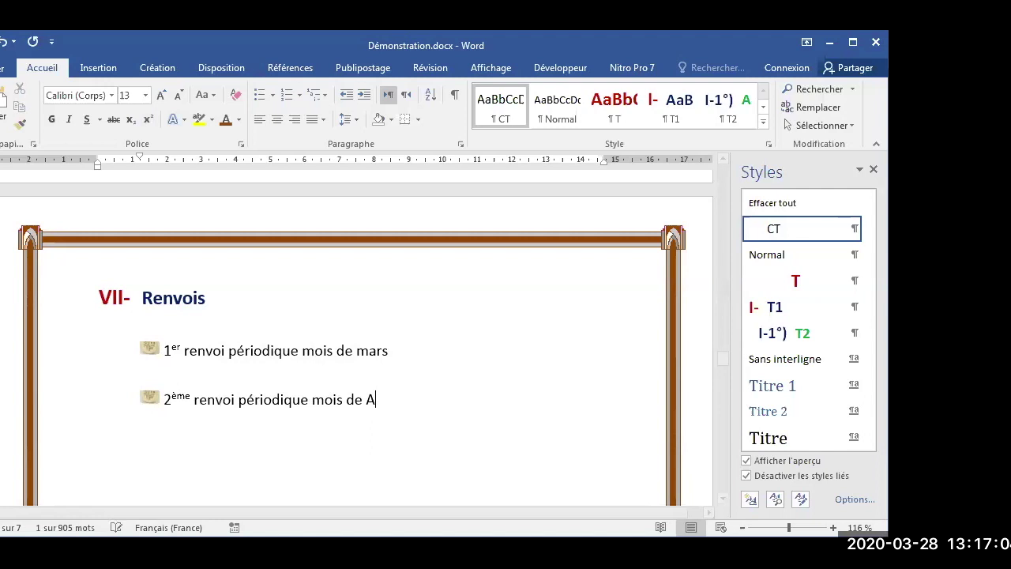
{"action": "type", "text": "vril"}
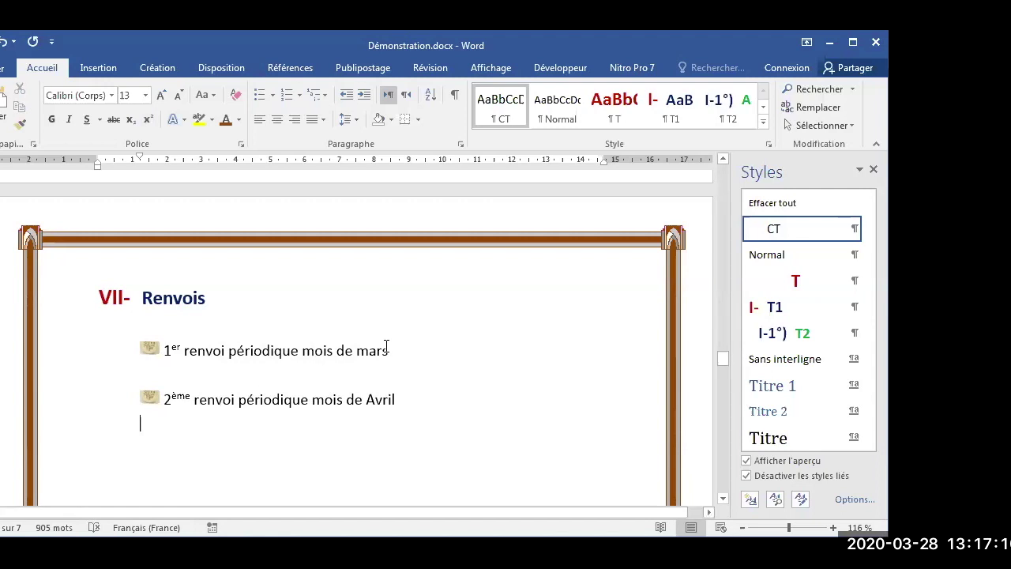
Add a bookmark named Signet1 to the picture in front of the "1er renvoi" line.
{"action": "left_click", "coordinate": [203, 350]}
{"action": "left_click", "coordinate": [141, 346]}
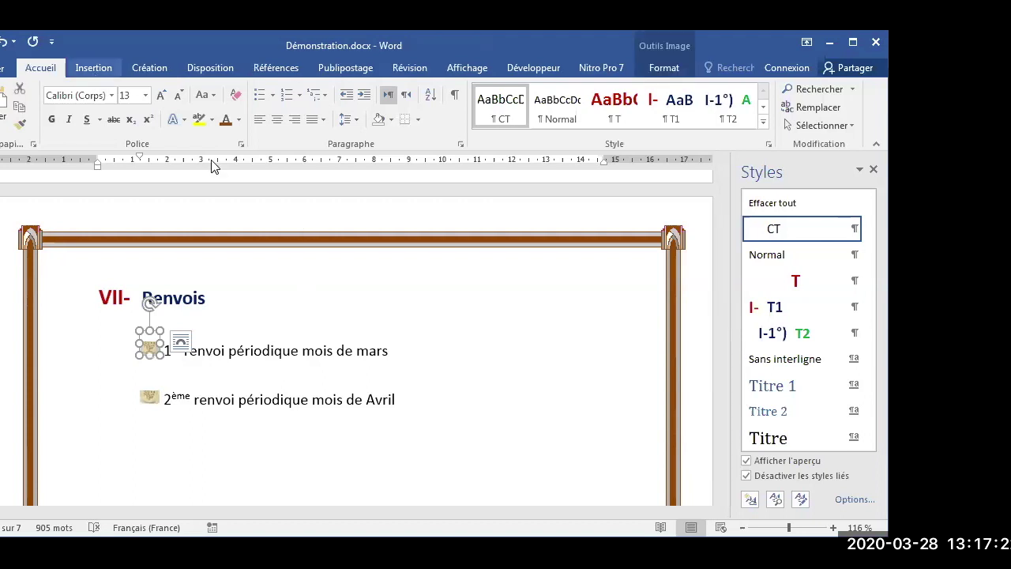
{"action": "left_click", "coordinate": [94, 72]}
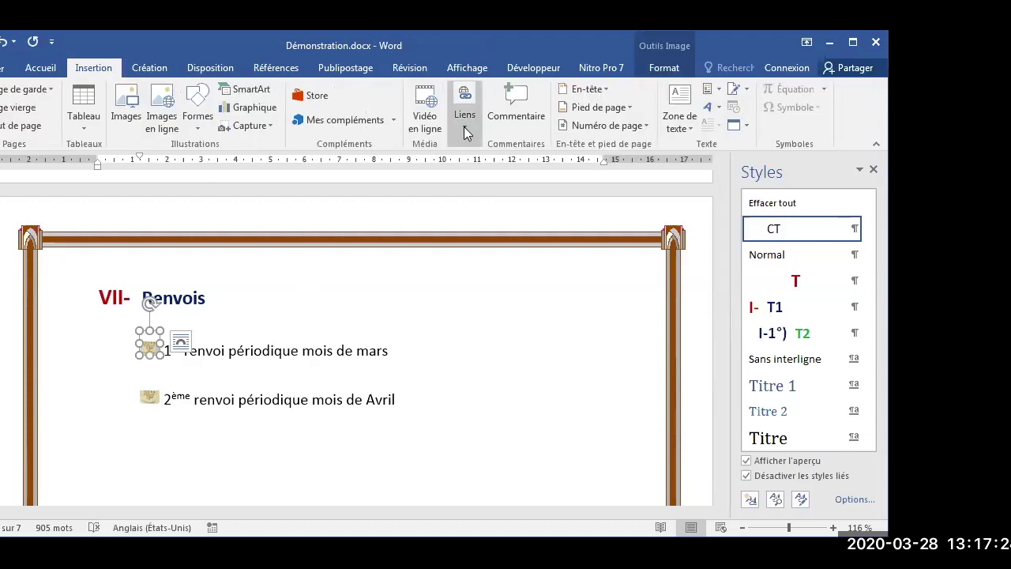
{"action": "left_click", "coordinate": [465, 127]}
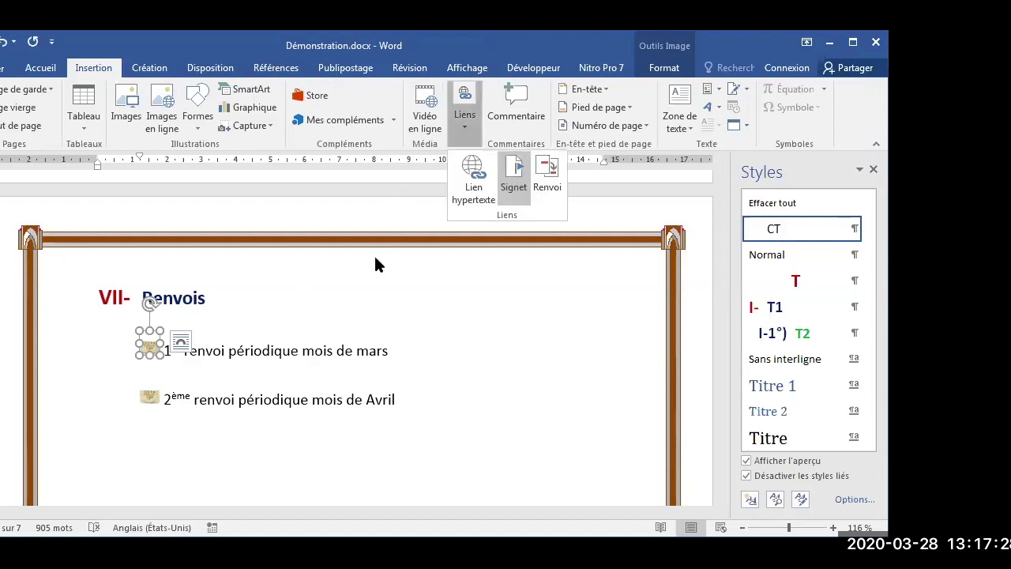
{"action": "key", "text": "Return"}
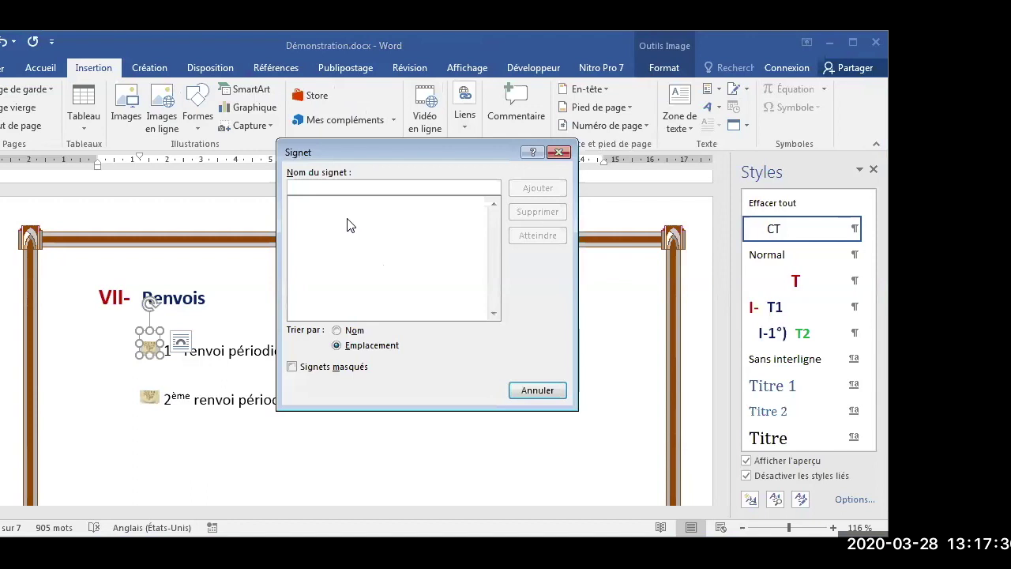
{"action": "type", "text": "S"}
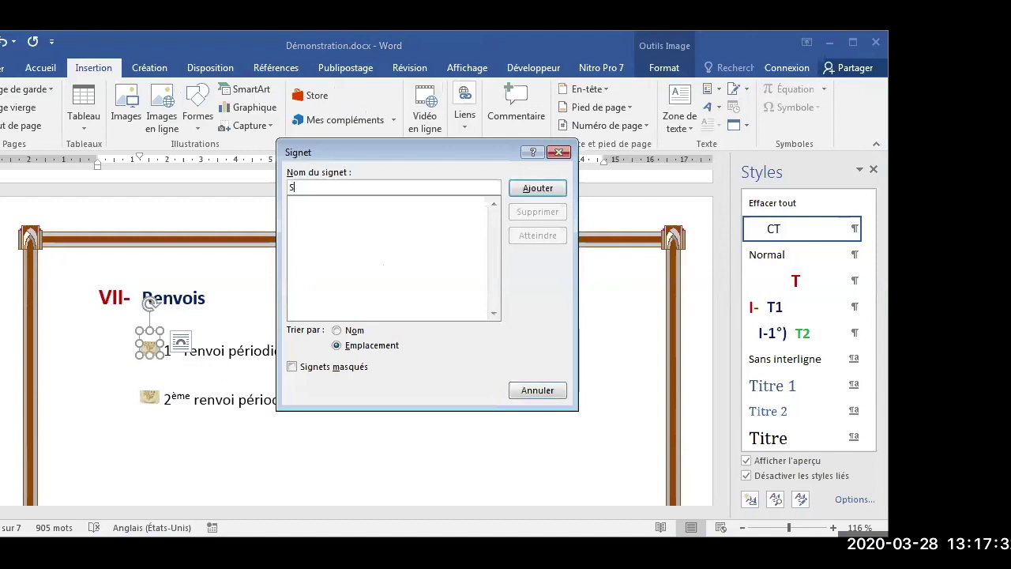
{"action": "type", "text": "ignet 1"}
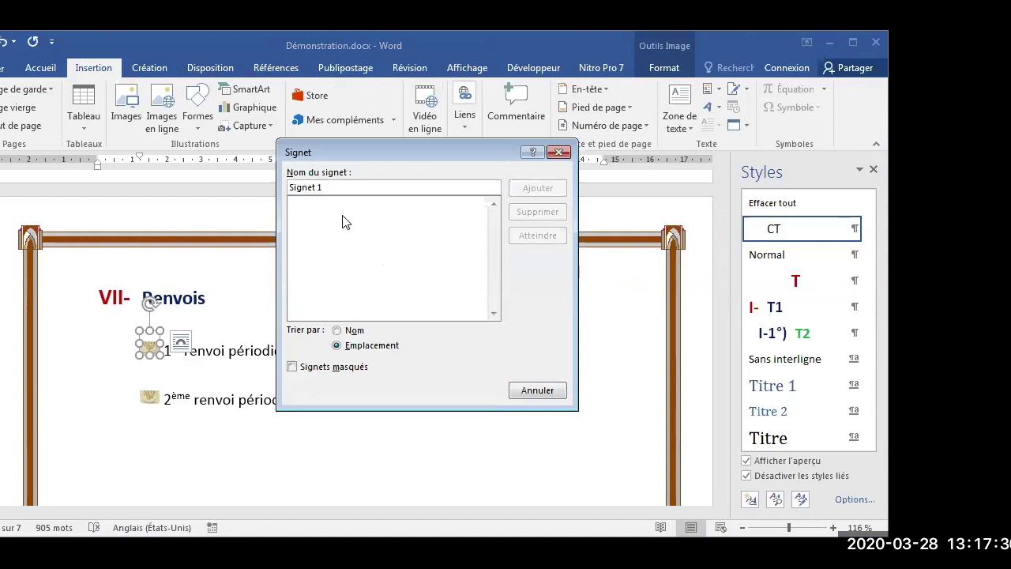
{"action": "key", "text": "BackSpace"}
{"action": "key", "text": "BackSpace"}
{"action": "type", "text": "1"}
{"action": "left_click", "coordinate": [534, 190]}
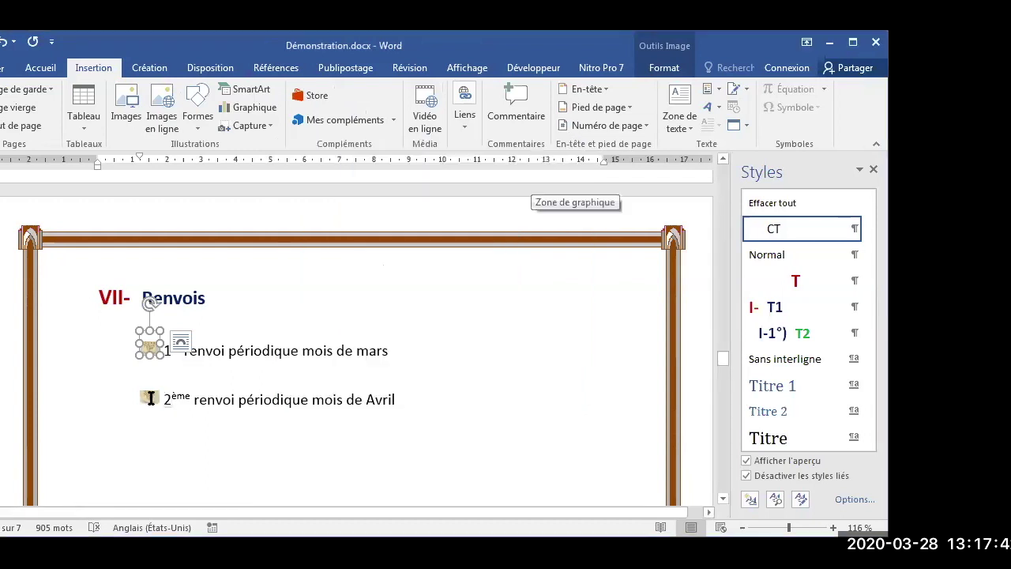
Add a bookmark named Signet2 to the picture in front of the "2ème renvoi" line.
{"action": "left_click", "coordinate": [150, 397]}
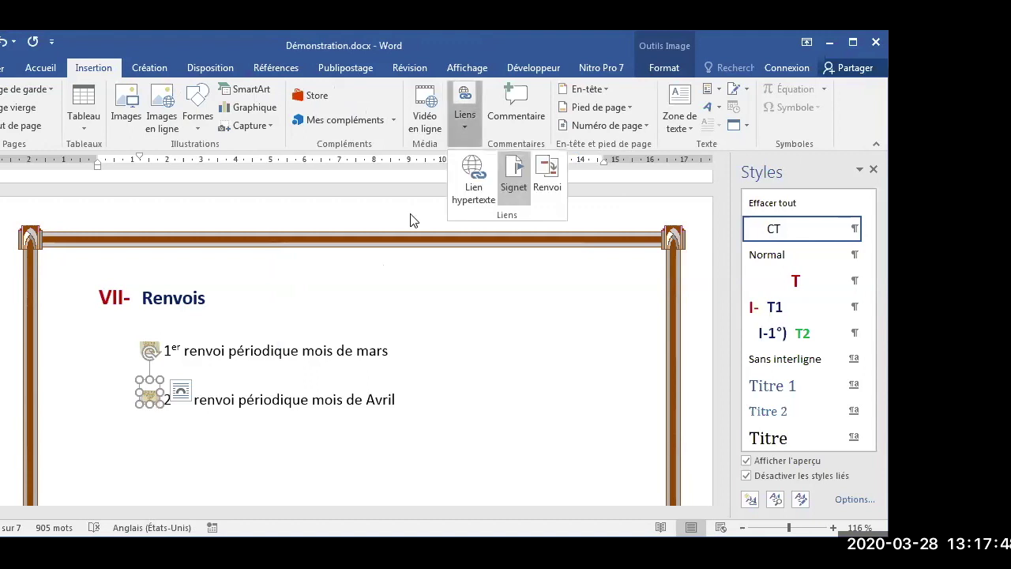
{"action": "key", "text": "Return"}
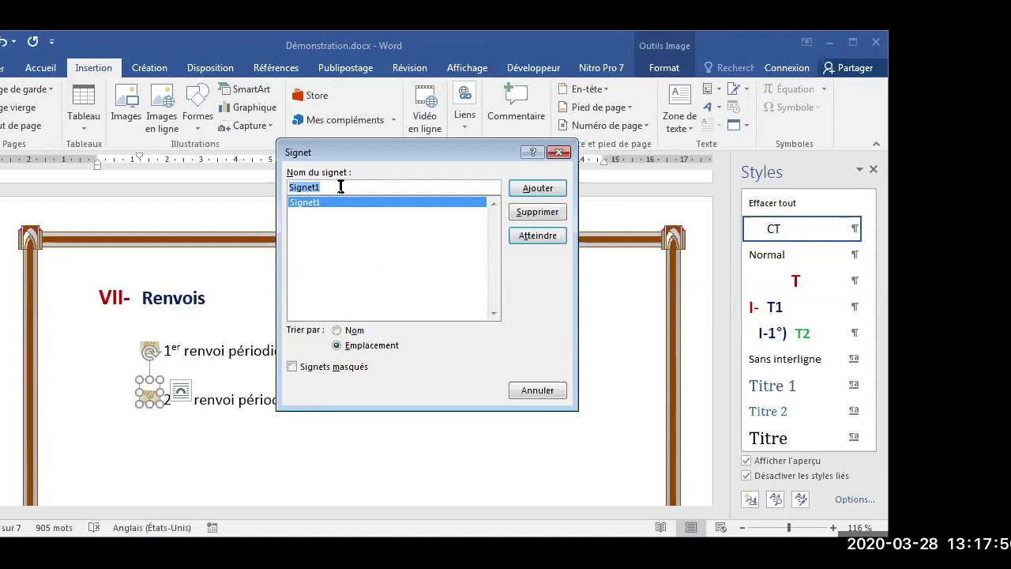
{"action": "key", "text": "End"}
{"action": "key", "text": "BackSpace"}
{"action": "type", "text": "2"}
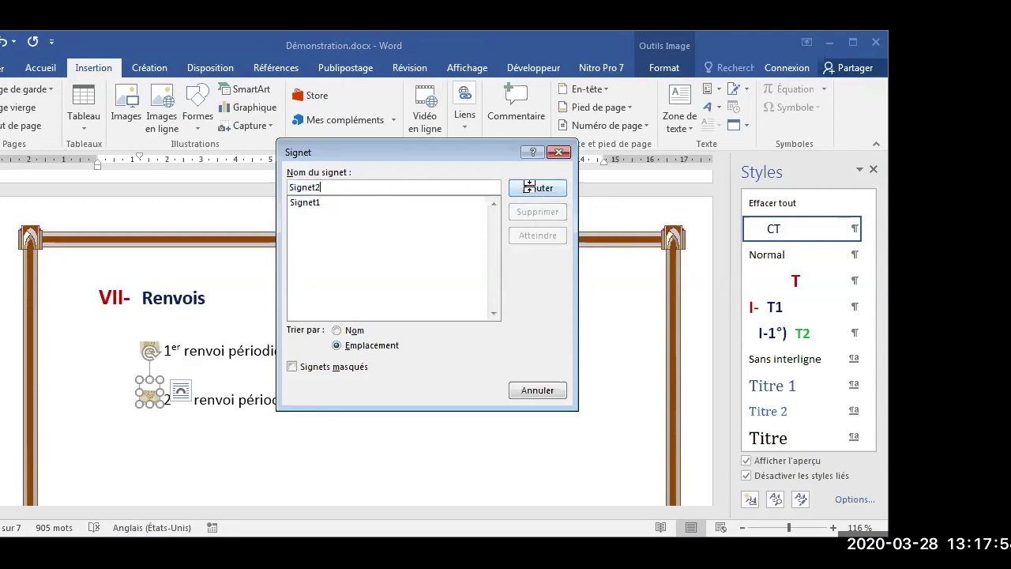
{"action": "key", "text": "Return"}
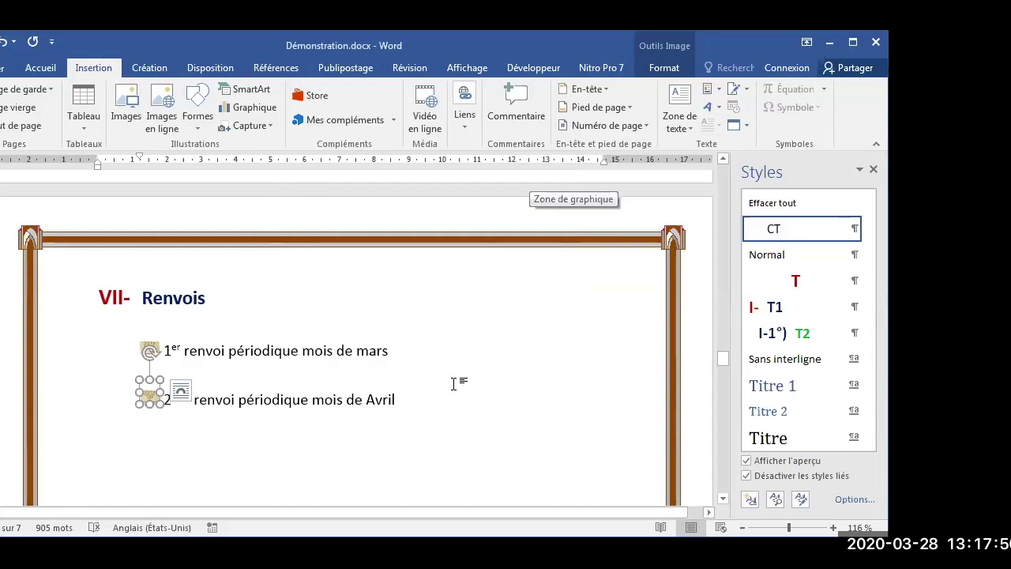
{"action": "left_click", "coordinate": [454, 384]}
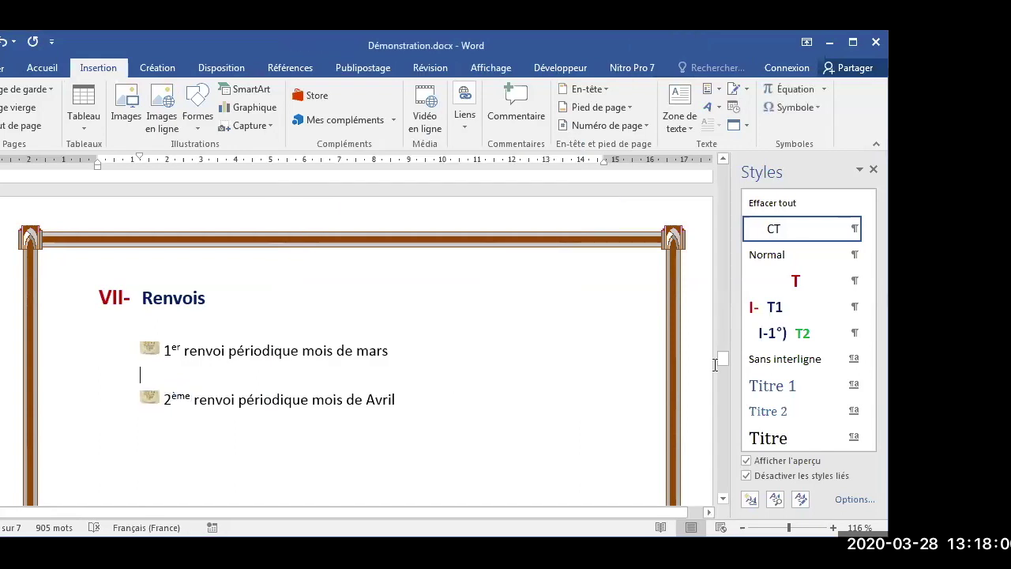
Insert a hyperlinked cross-reference to the page number of bookmark Signet1 at the end of the Préambule heading.
{"action": "left_click_drag", "start_coordinate": [723, 355], "coordinate": [715, 303]}
{"action": "left_click_drag", "start_coordinate": [713, 251], "coordinate": [713, 221]}
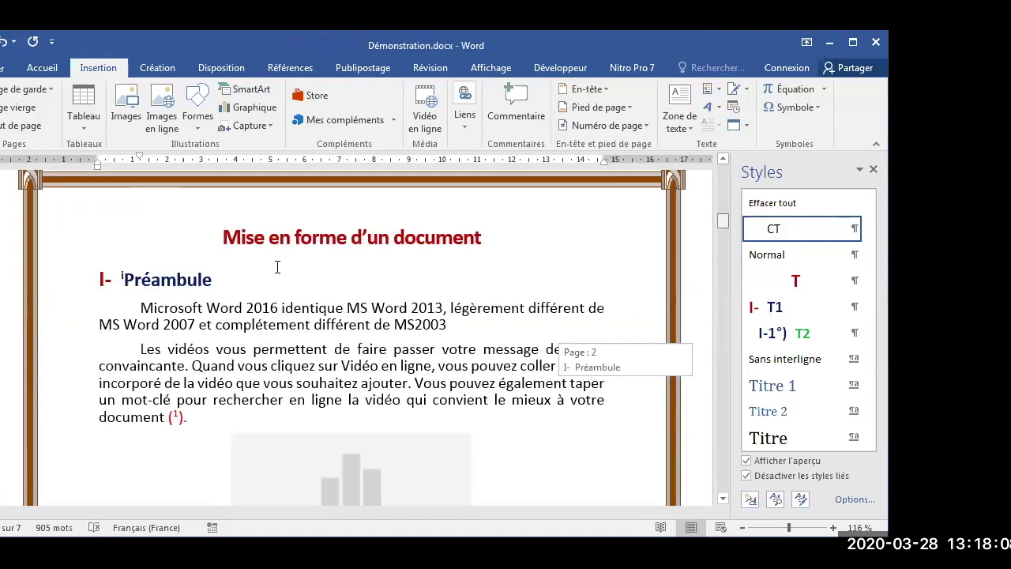
{"action": "left_click", "coordinate": [216, 281]}
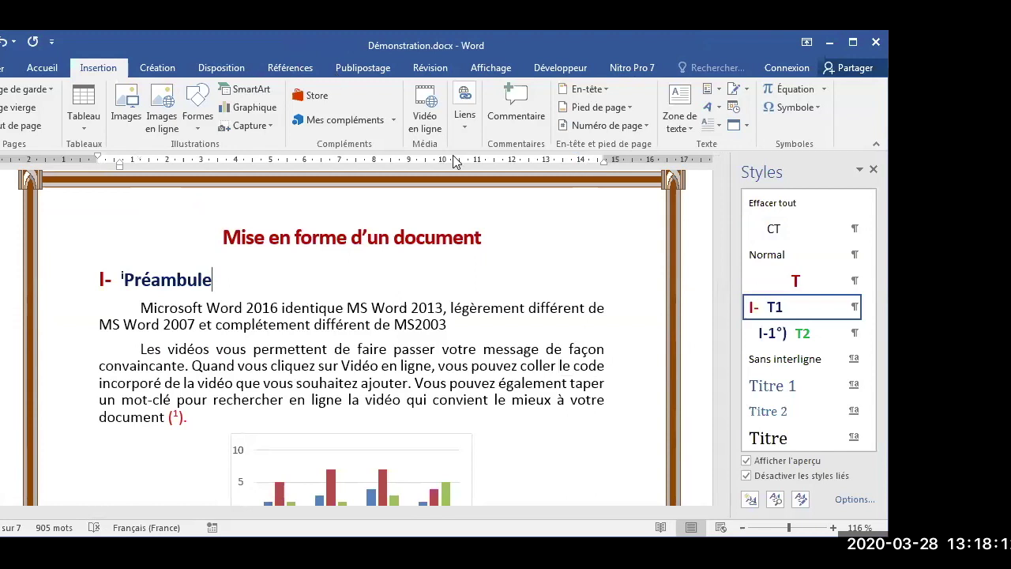
{"action": "scroll", "coordinate": [596, 131], "scroll_direction": "down", "scroll_amount": 3}
{"action": "left_click", "coordinate": [596, 128]}
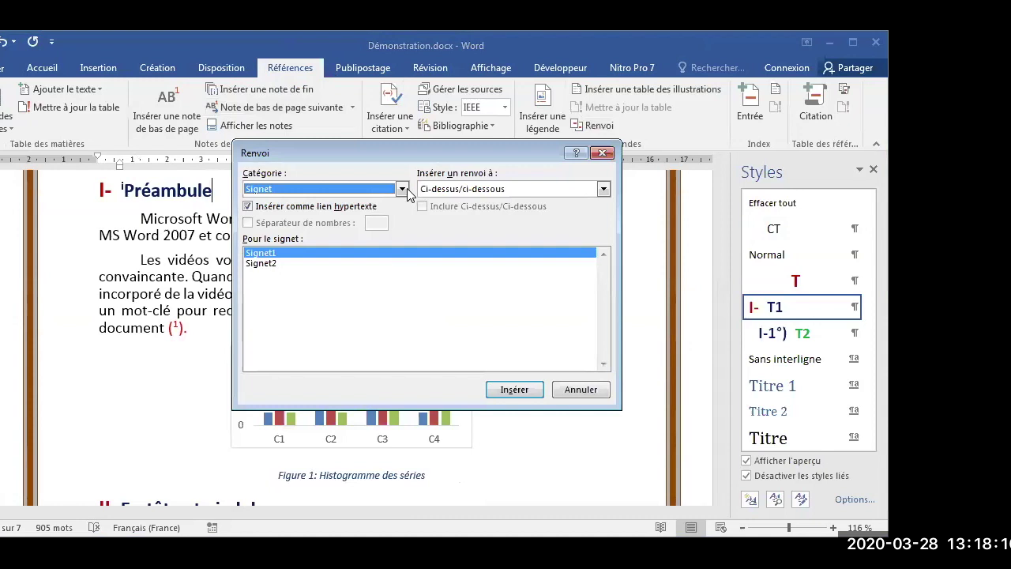
{"action": "left_click", "coordinate": [402, 190]}
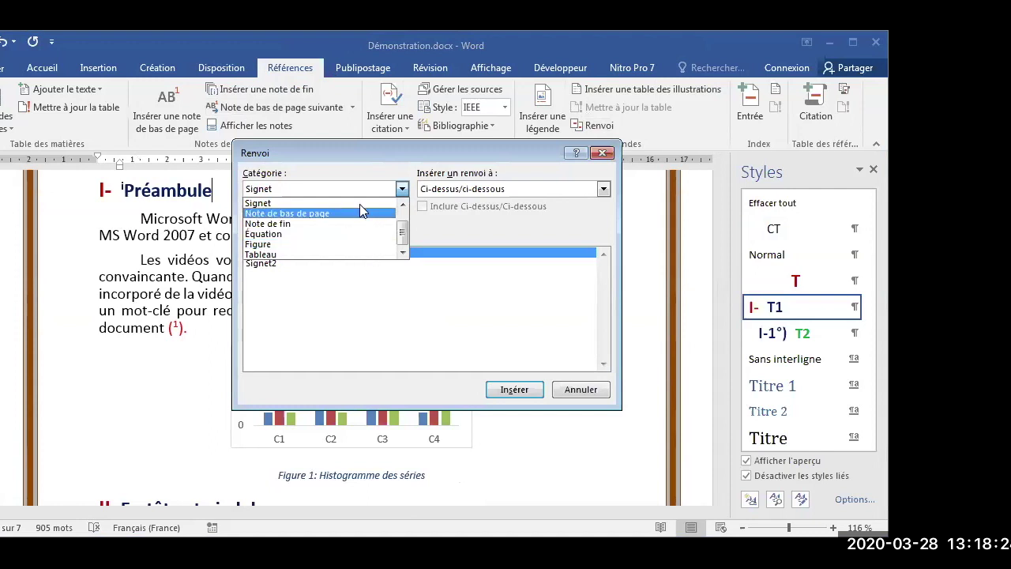
{"action": "left_click", "coordinate": [359, 204]}
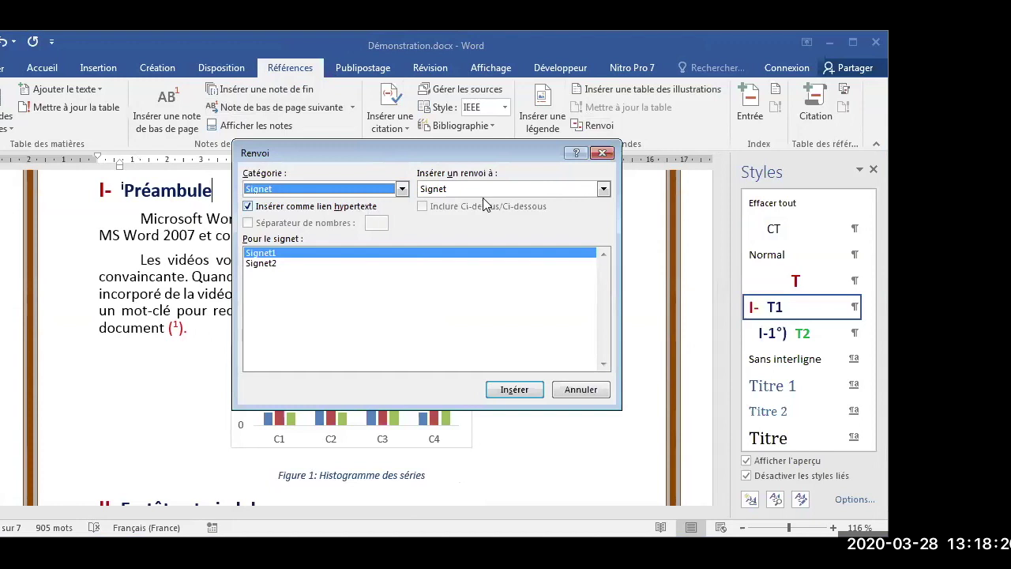
{"action": "left_click", "coordinate": [603, 191]}
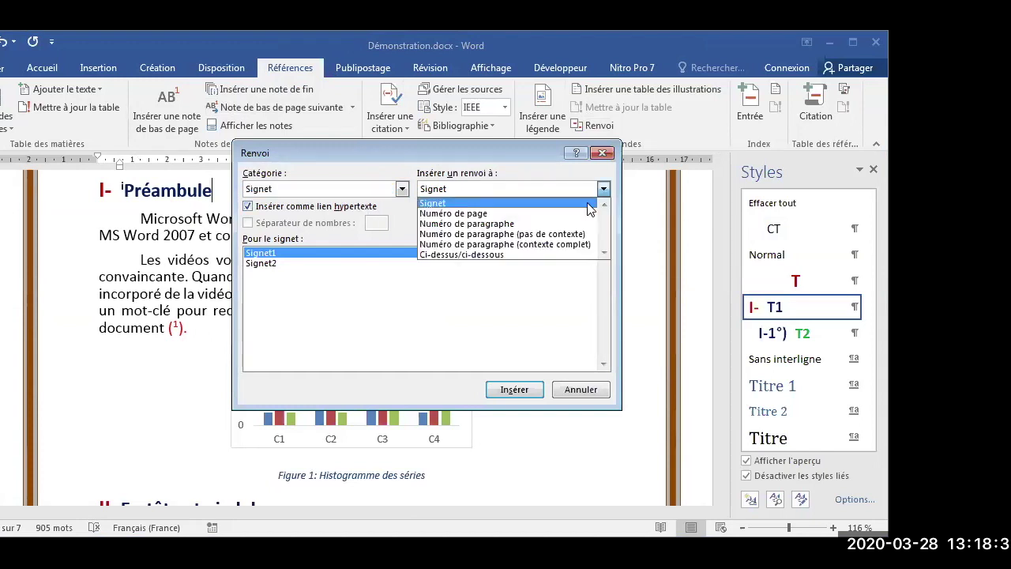
{"action": "left_click", "coordinate": [547, 214]}
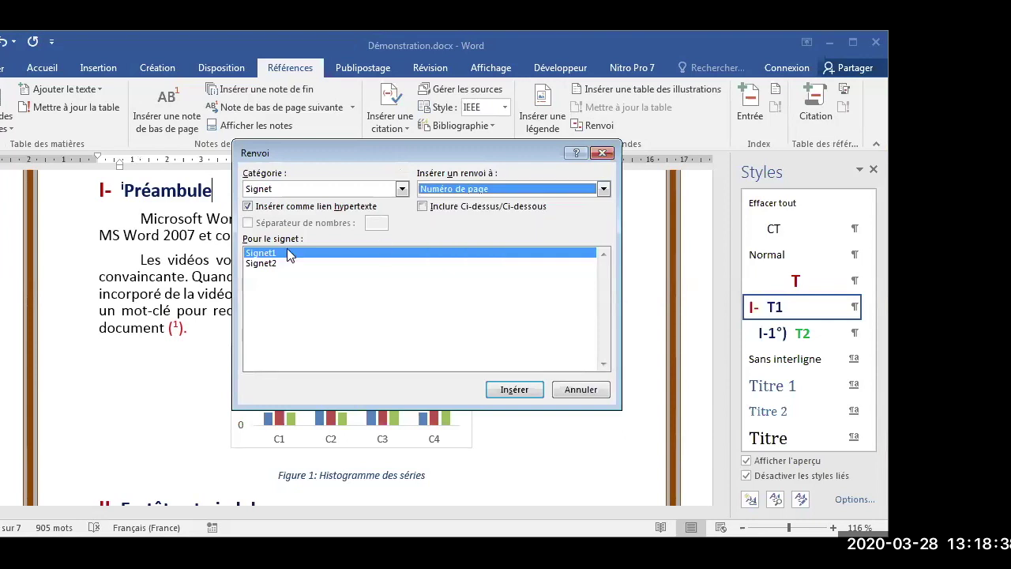
{"action": "left_click", "coordinate": [515, 389]}
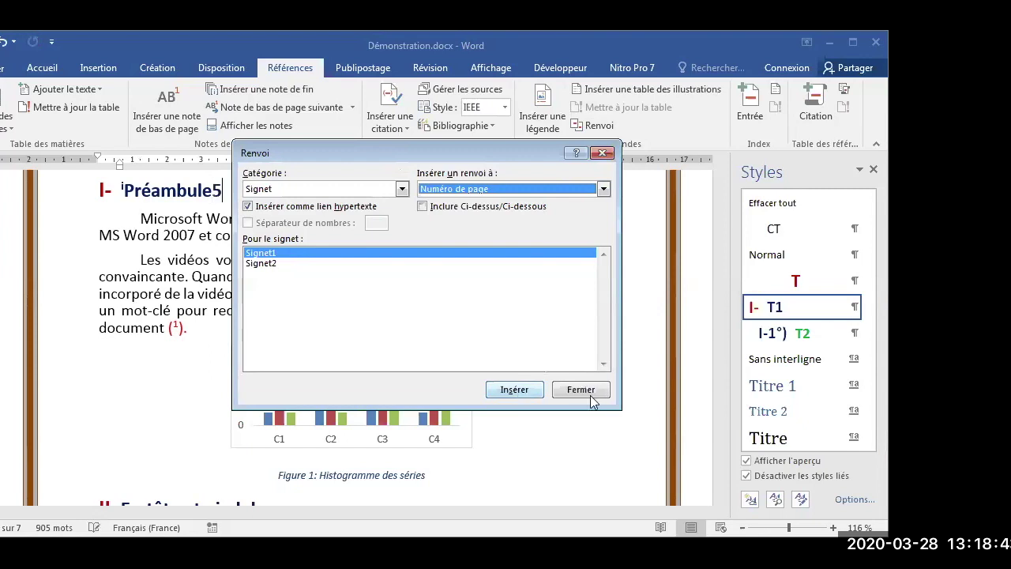
{"action": "key", "text": "Escape"}
Enclose the page-number reference after the Préambule heading in parentheses.
{"action": "left_click", "coordinate": [214, 190]}
{"action": "type", "text": "("}
{"action": "left_click", "coordinate": [229, 190]}
{"action": "type", "text": ")"}
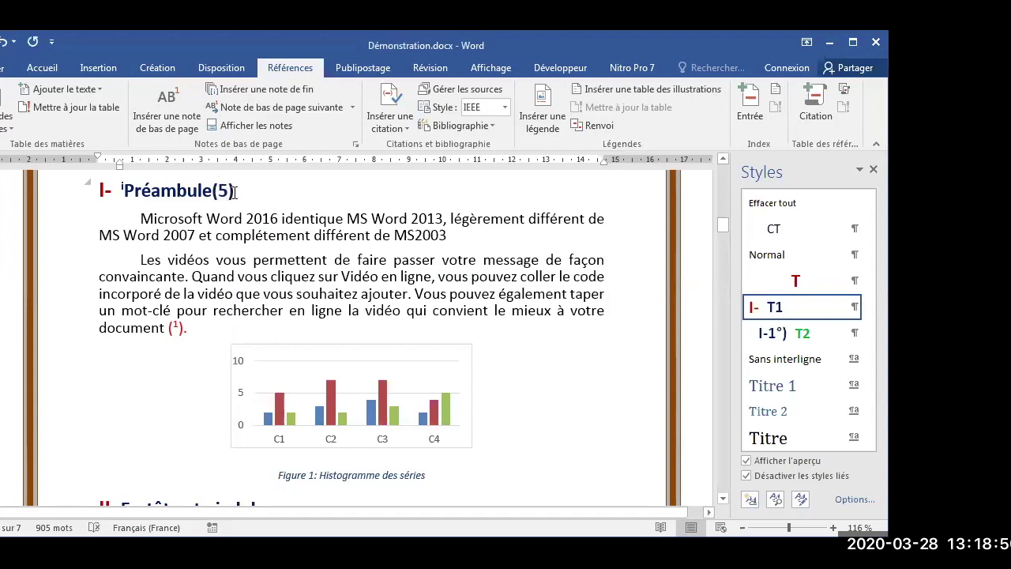
Format the parenthesised page reference in the Préambule heading as superscript.
{"action": "double_click", "coordinate": [221, 192]}
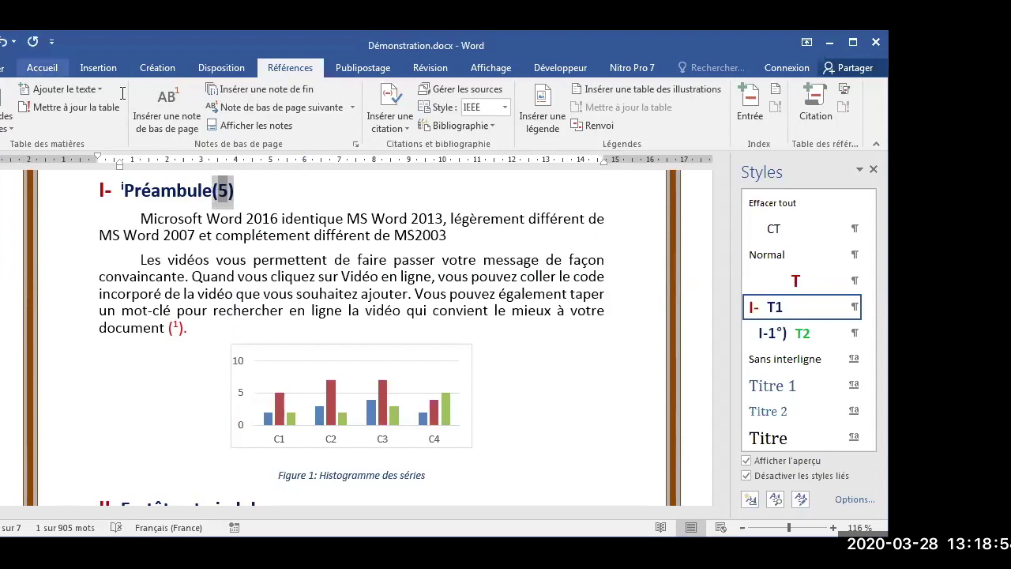
{"action": "left_click", "coordinate": [36, 72]}
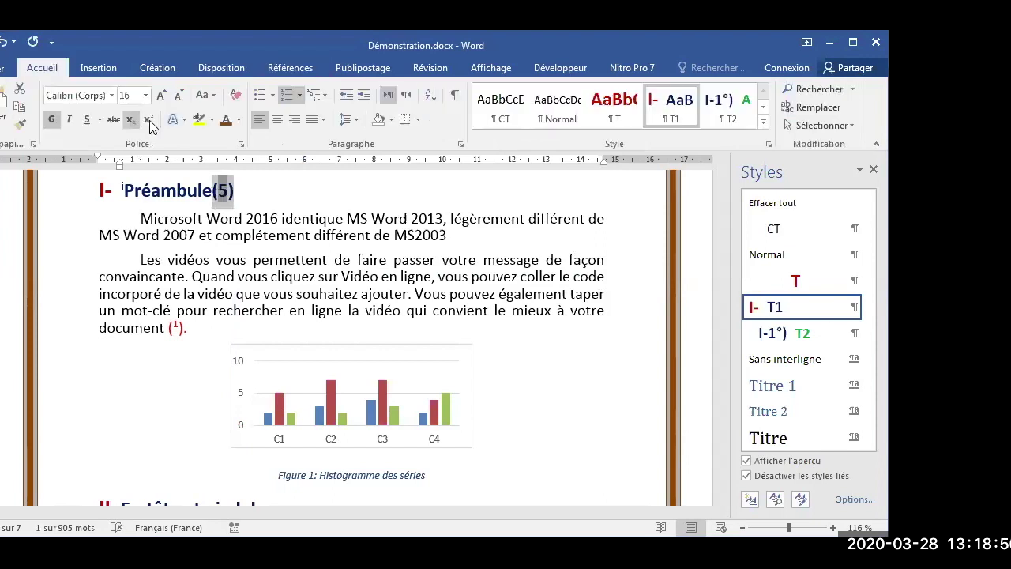
{"action": "left_click", "coordinate": [148, 120]}
{"action": "left_click_drag", "start_coordinate": [225, 197], "coordinate": [221, 186]}
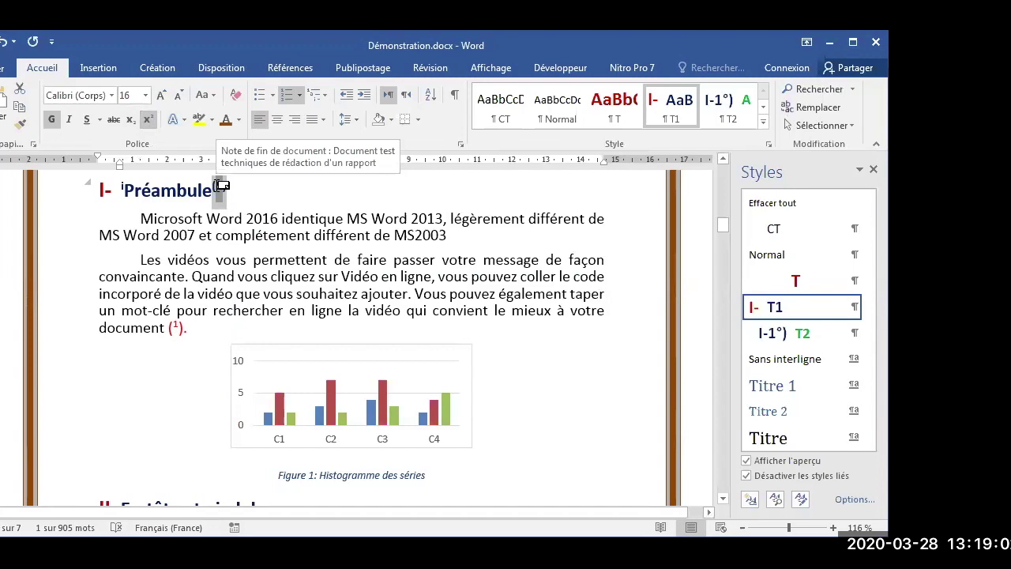
{"action": "left_click_drag", "start_coordinate": [221, 186], "coordinate": [238, 194]}
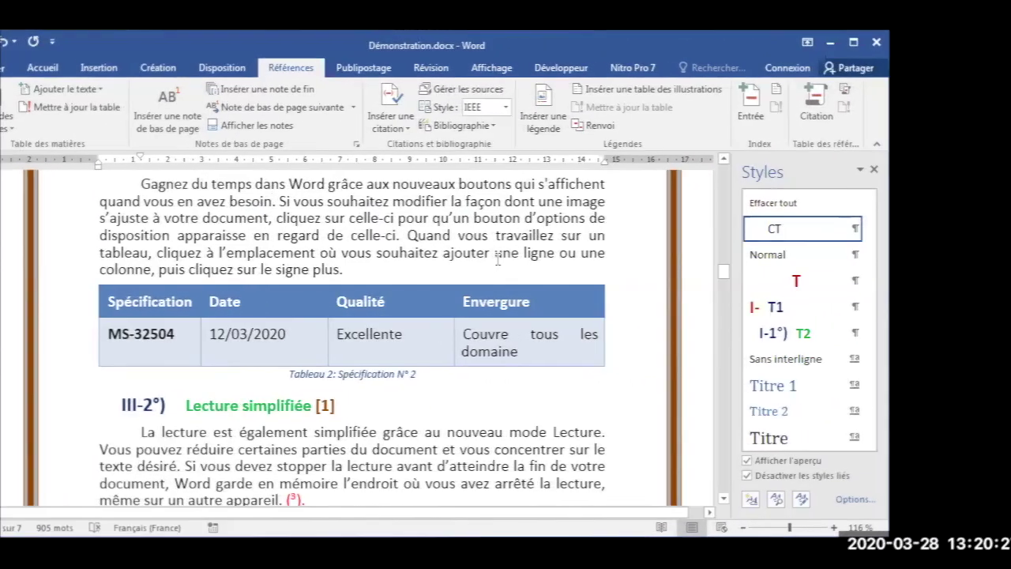